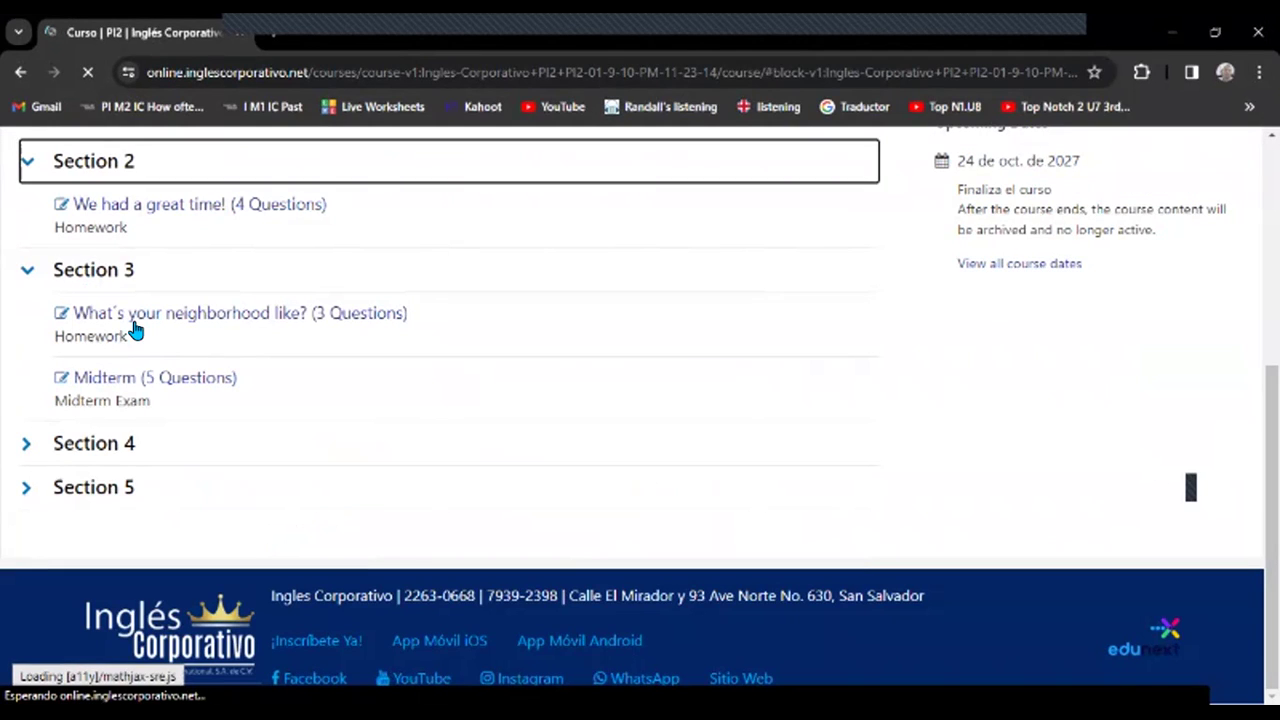
Step: Open the Section 3 homework "What's your neighborhood like?" and review its 3.9 Knowledge check
left_click(211, 316)
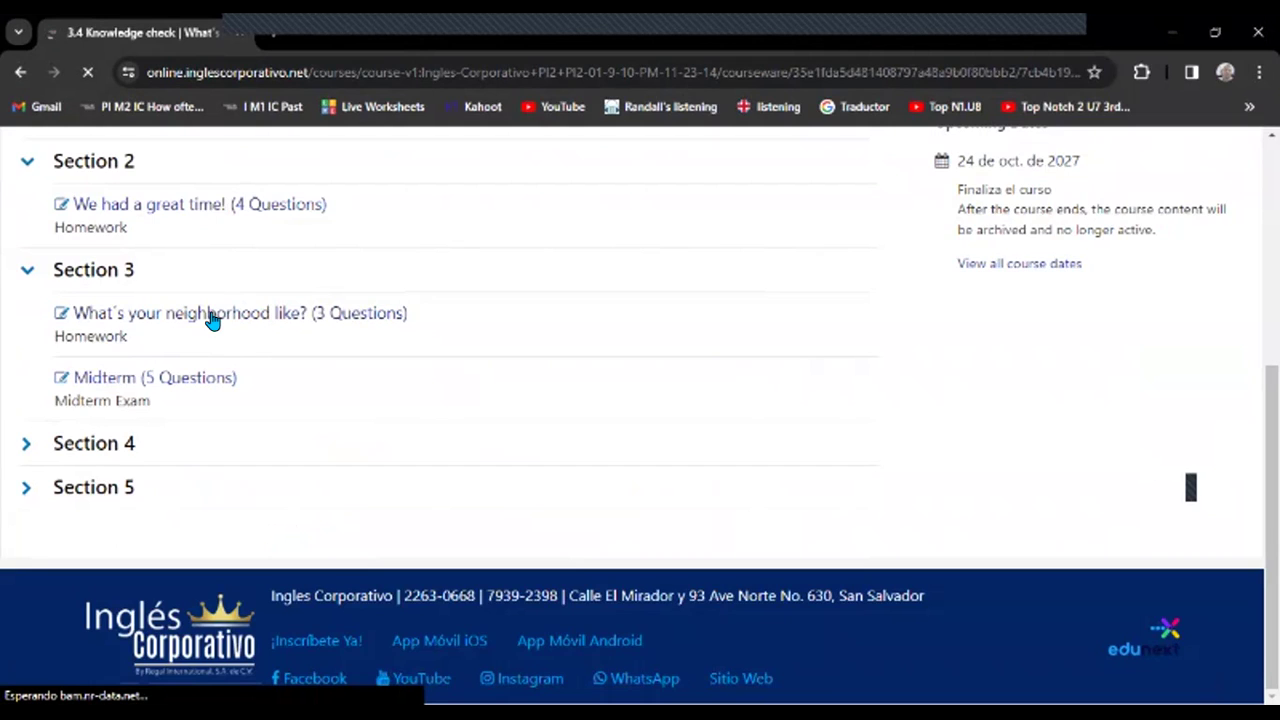
left_click(1174, 451)
left_click(1177, 453)
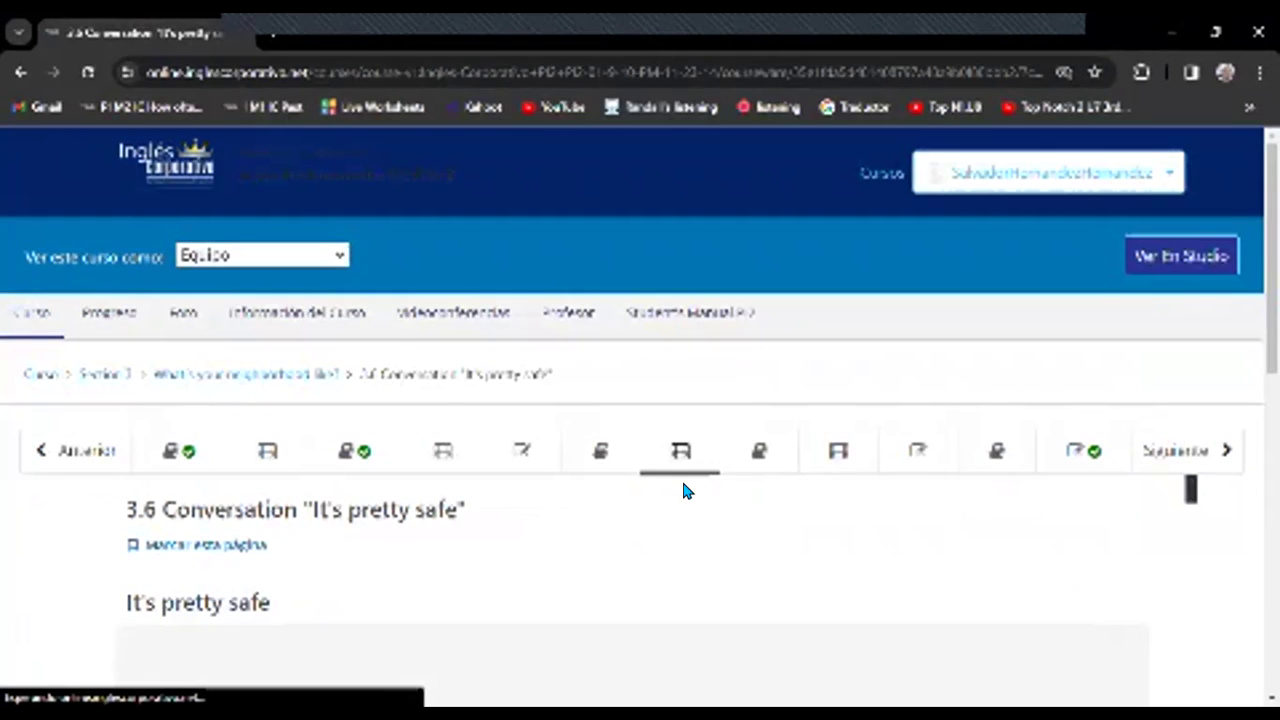
left_click(904, 459)
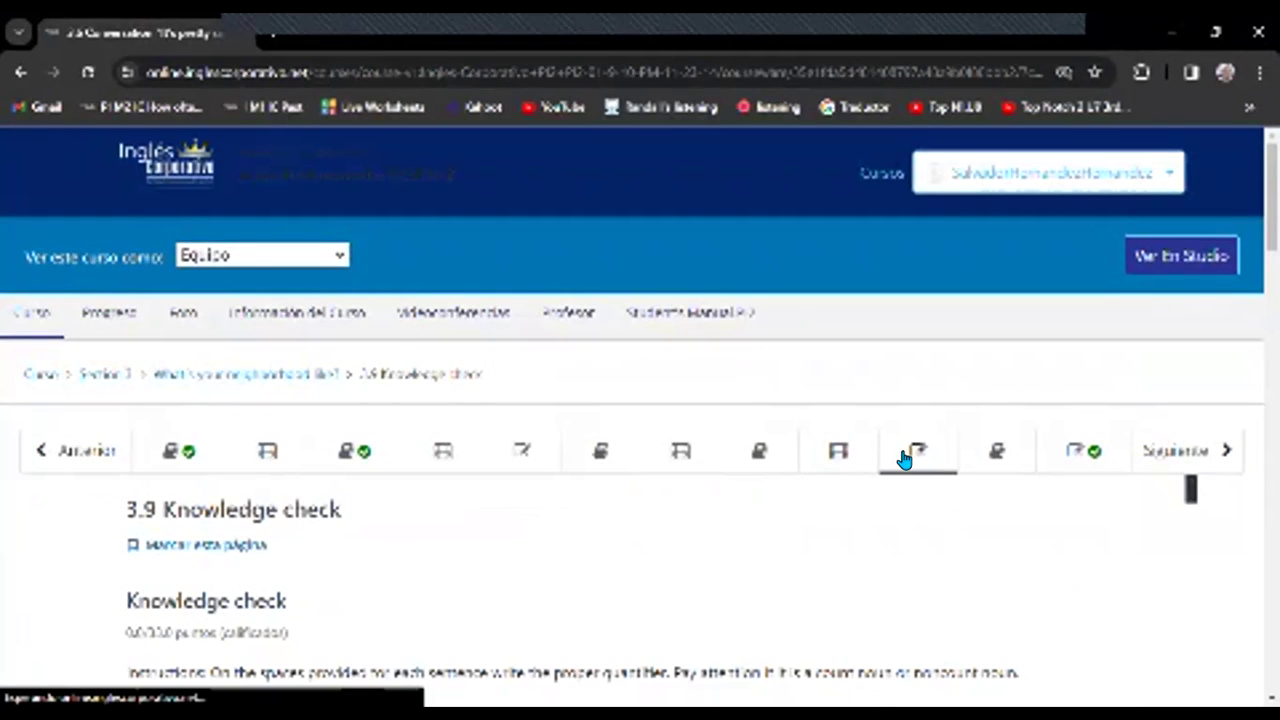
scroll(882, 476, "down", 7)
scroll(882, 476, "down", 1)
left_click(260, 371)
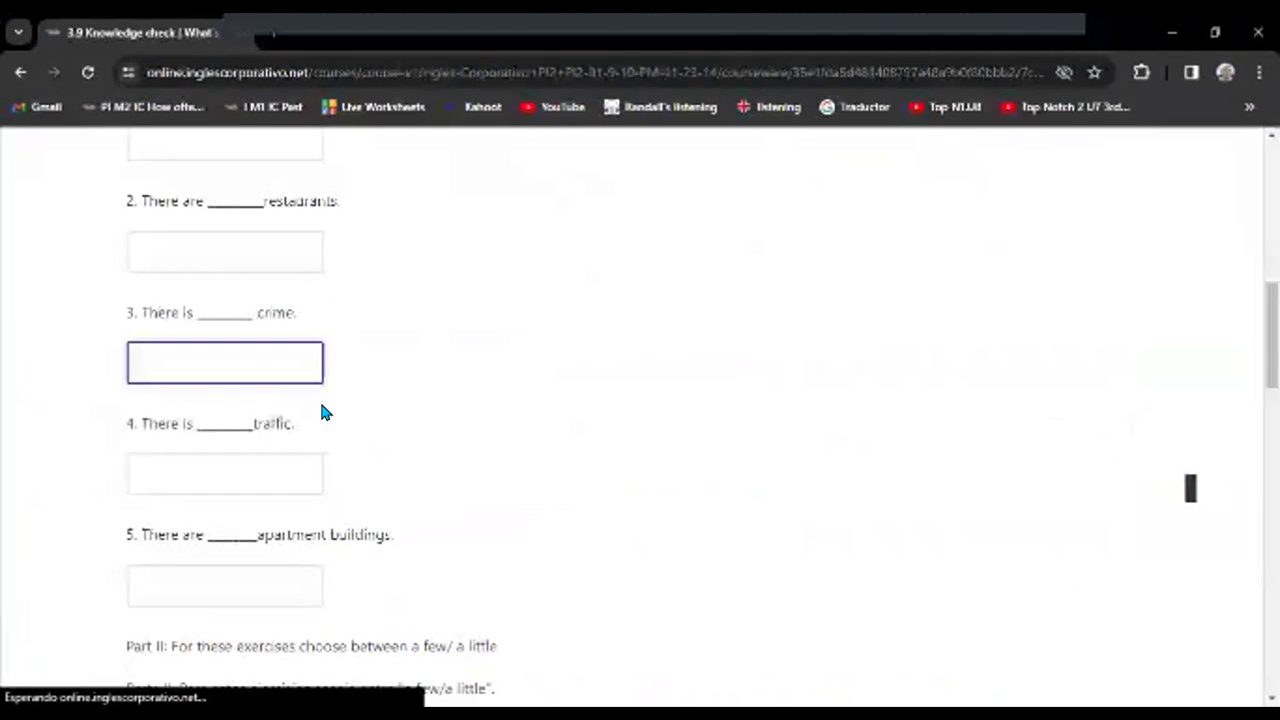
scroll(527, 432, "up", 10)
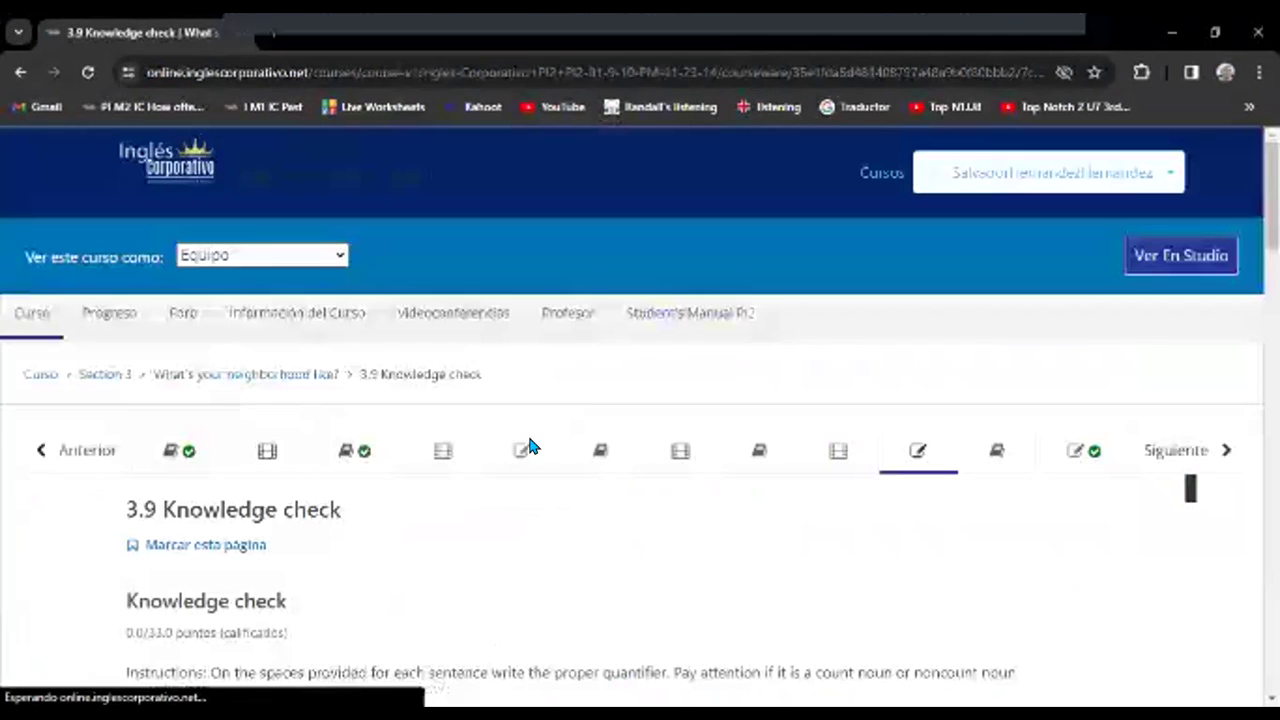
Step: Review the homework's 3.11 reading exercise "The world in one neighborhood"
left_click(1080, 452)
scroll(857, 515, "down", 6)
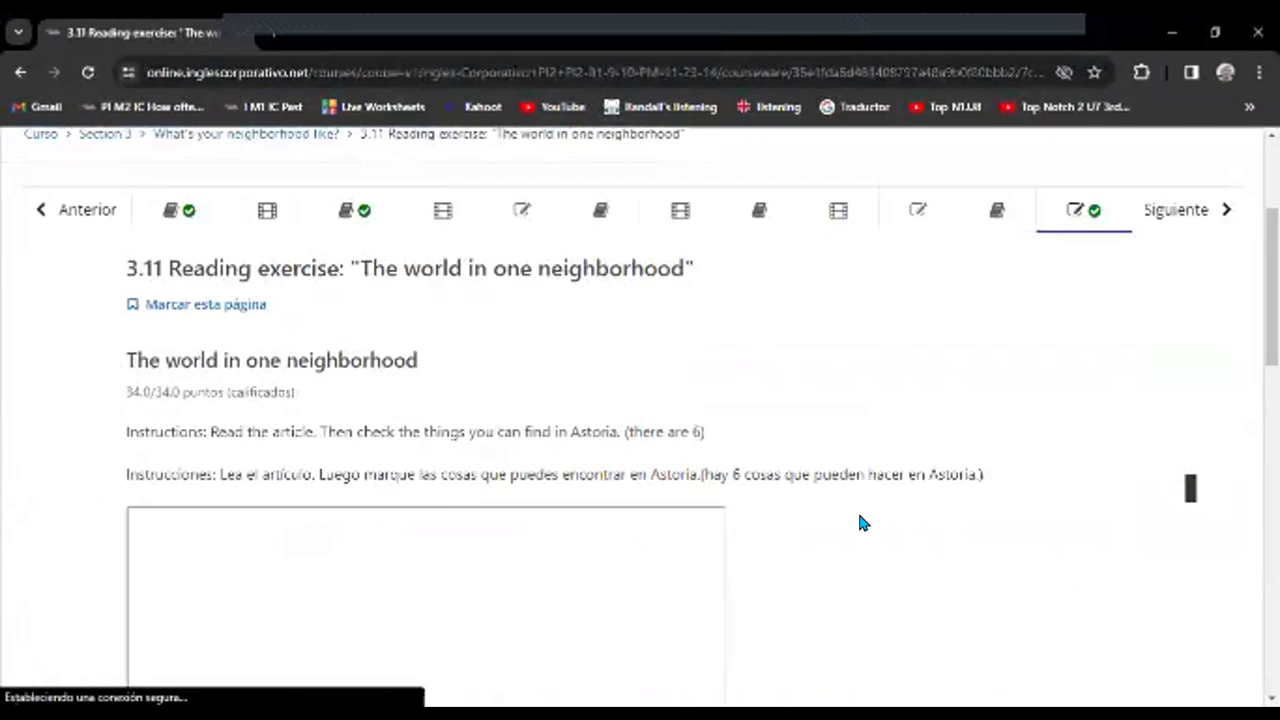
scroll(860, 522, "down", 2)
scroll(862, 518, "up", 10)
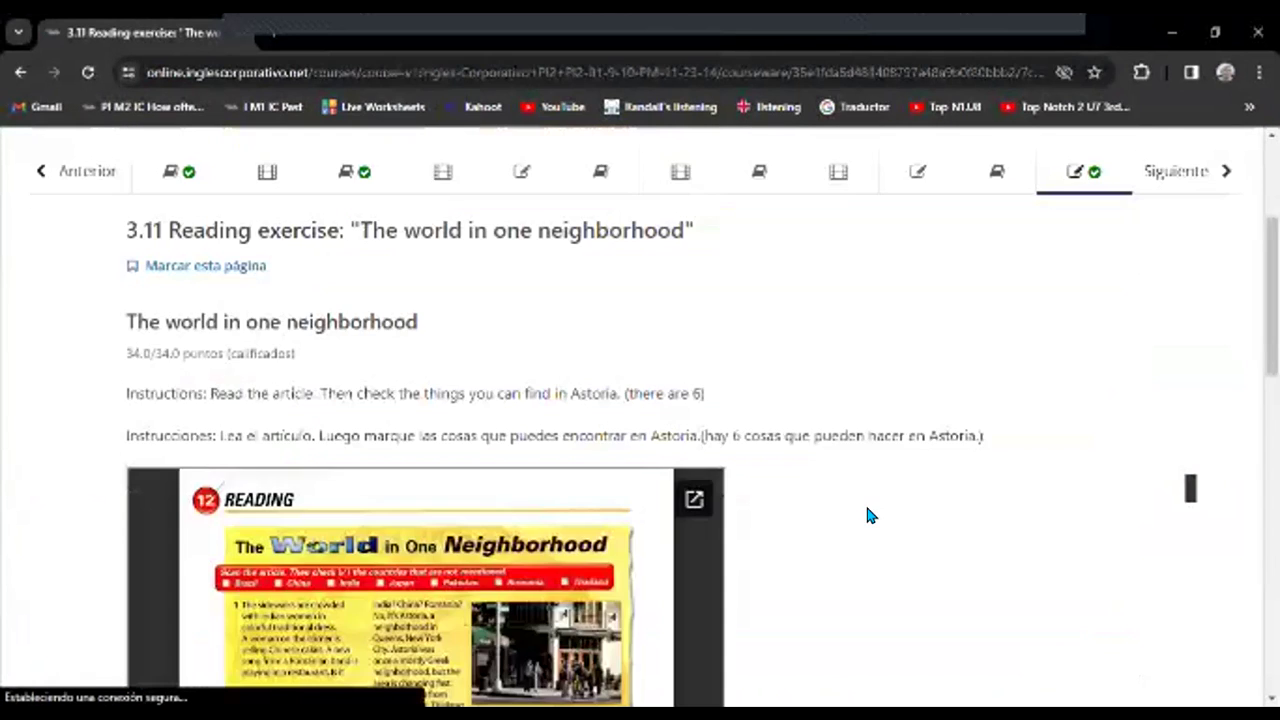
Step: Open the Section 3 Midterm from the course outline and review its "D: Readings" part
left_click(1180, 451)
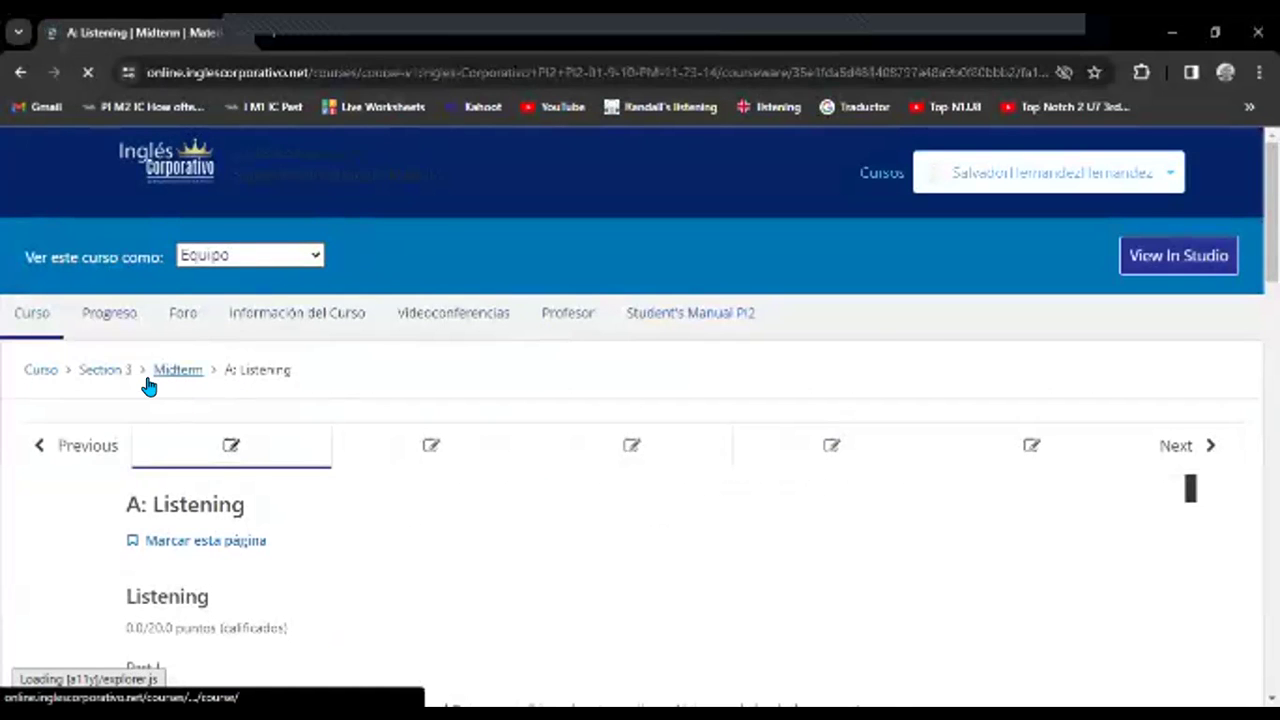
left_click(148, 380)
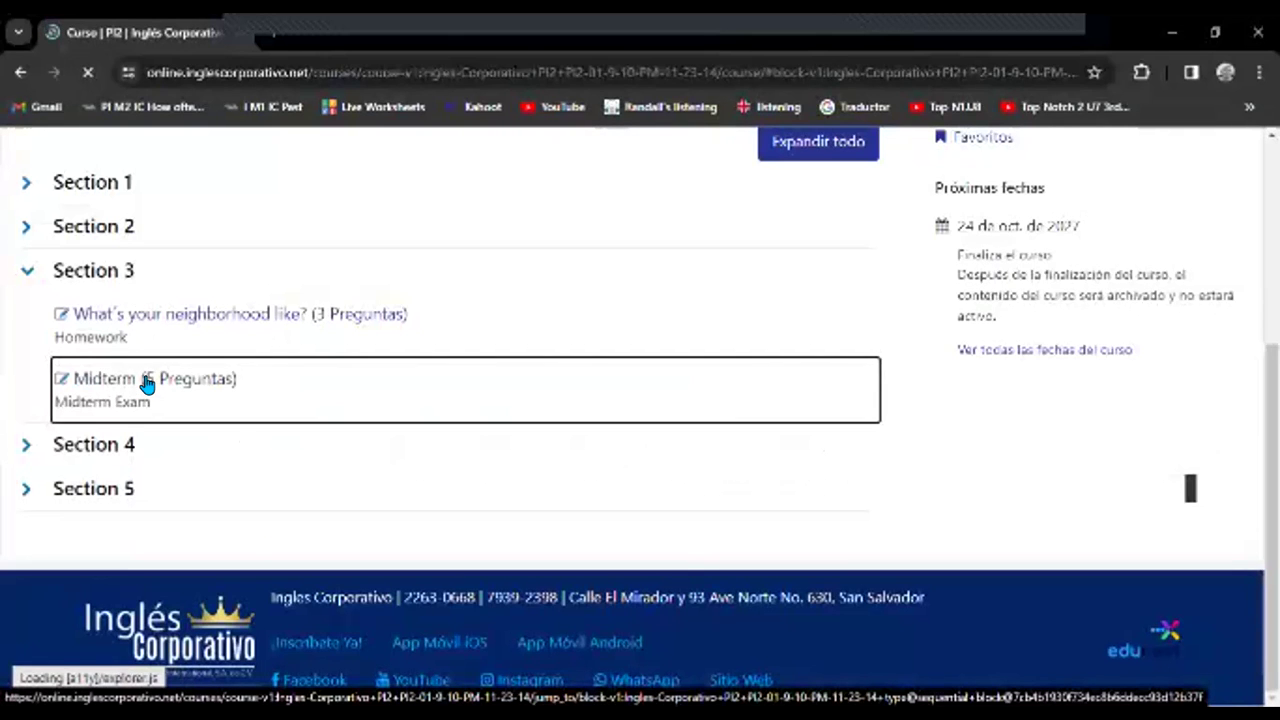
left_click(148, 382)
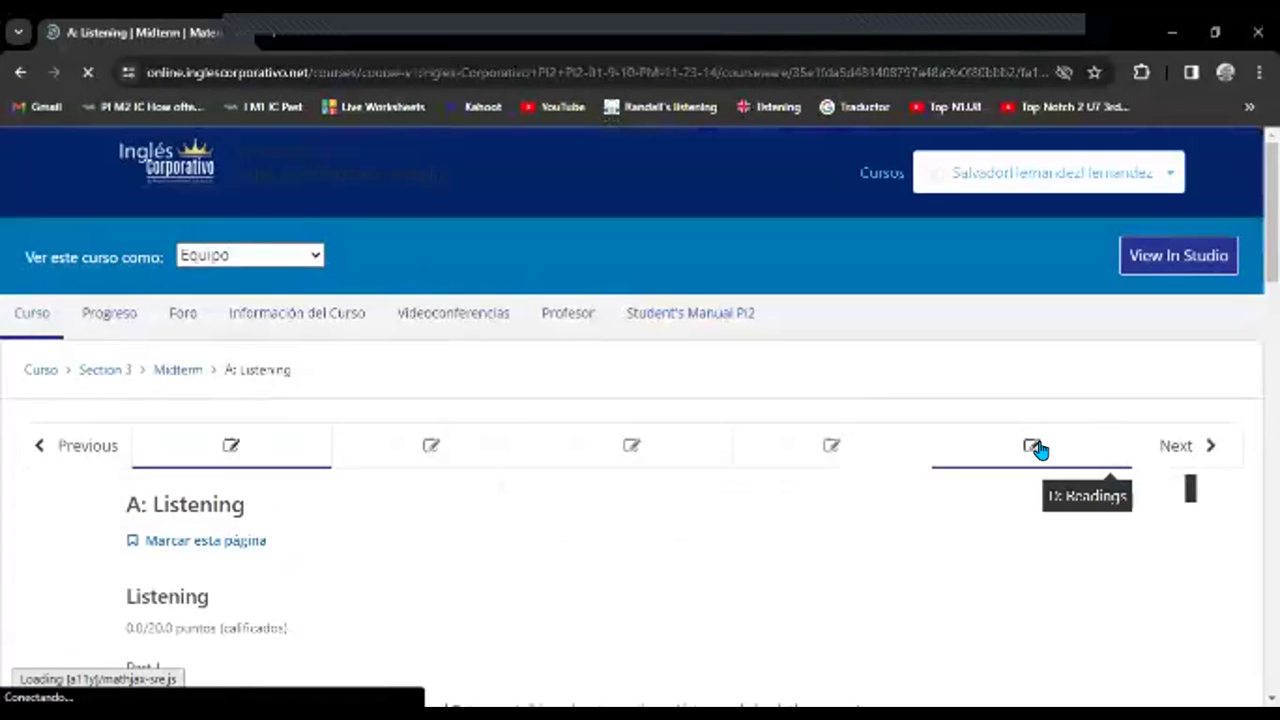
left_click(1036, 448)
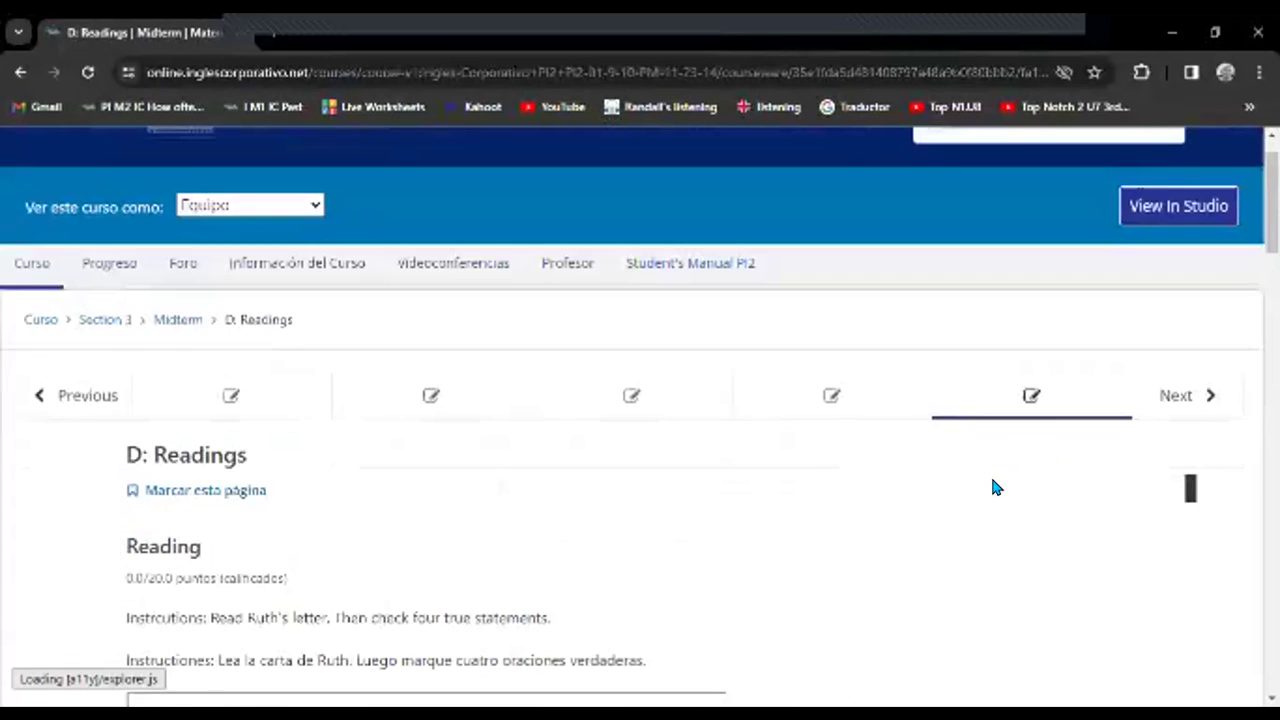
scroll(993, 487, "down", 15)
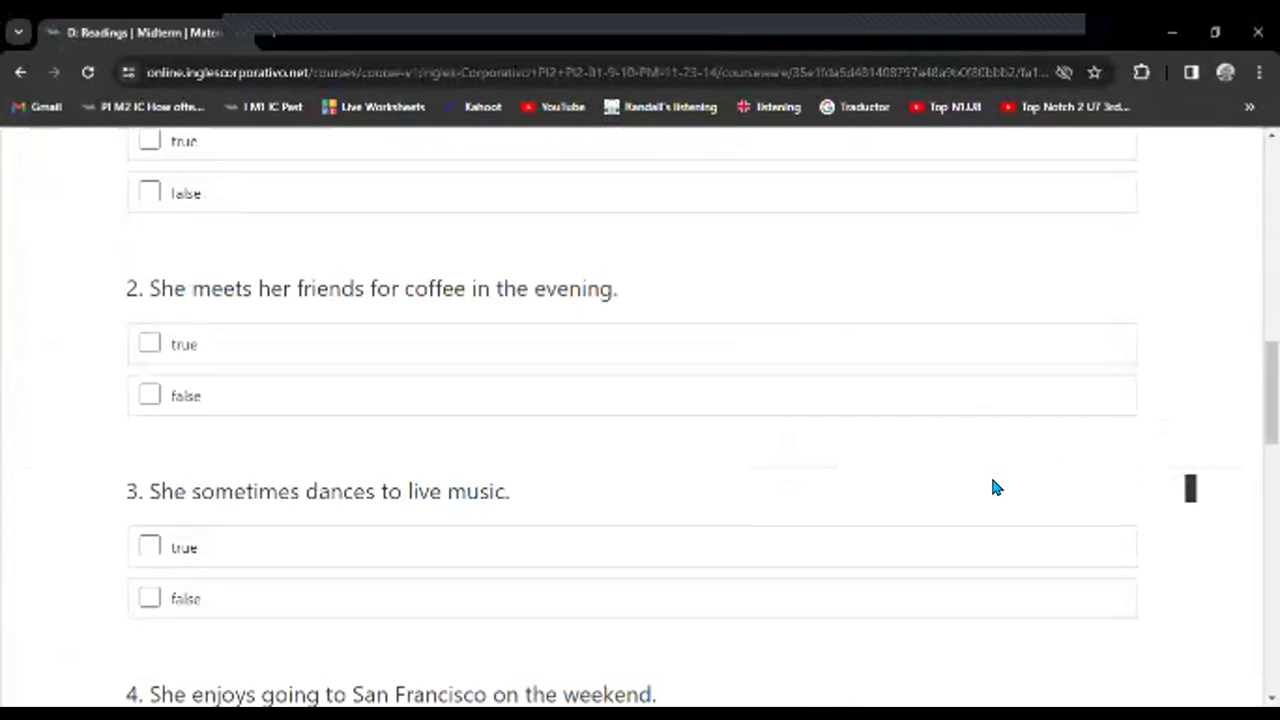
scroll(993, 487, "up", 15)
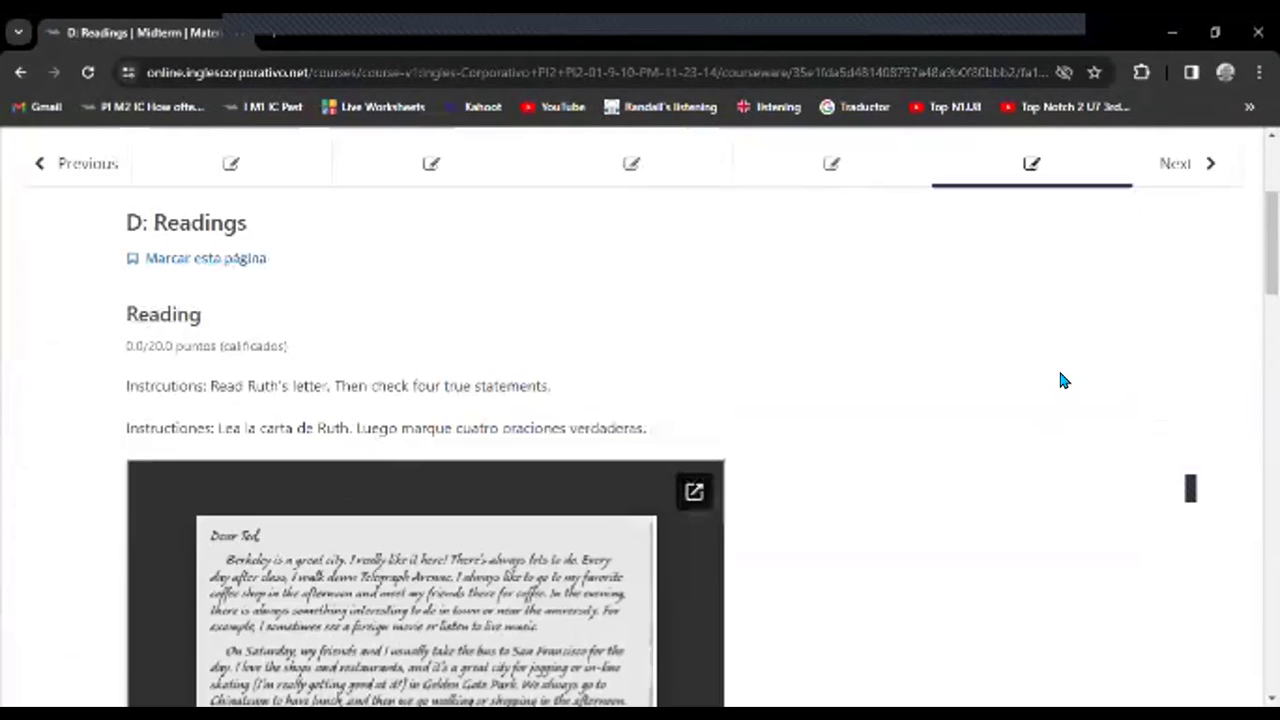
scroll(1063, 380, "up", 3)
Step: View the opening page of Section 4's "What does she look like?" lesson and return to the Section 3 Midterm
left_click(1172, 446)
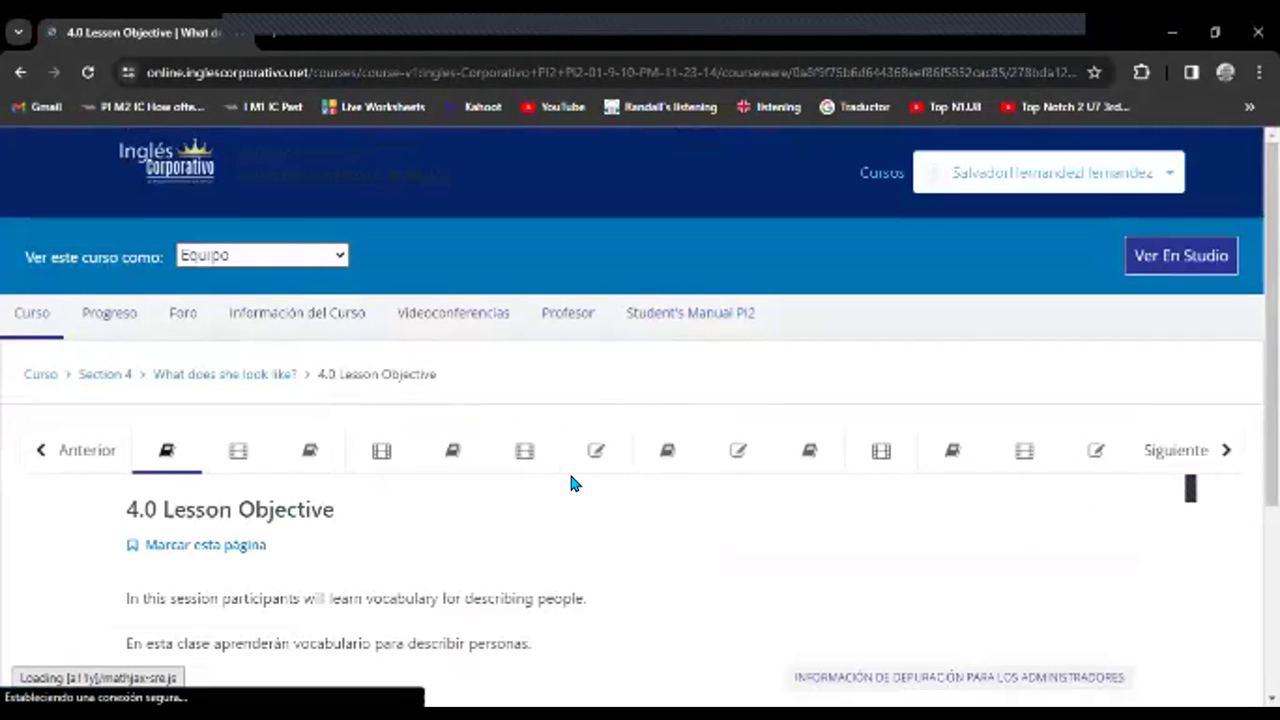
left_click(104, 385)
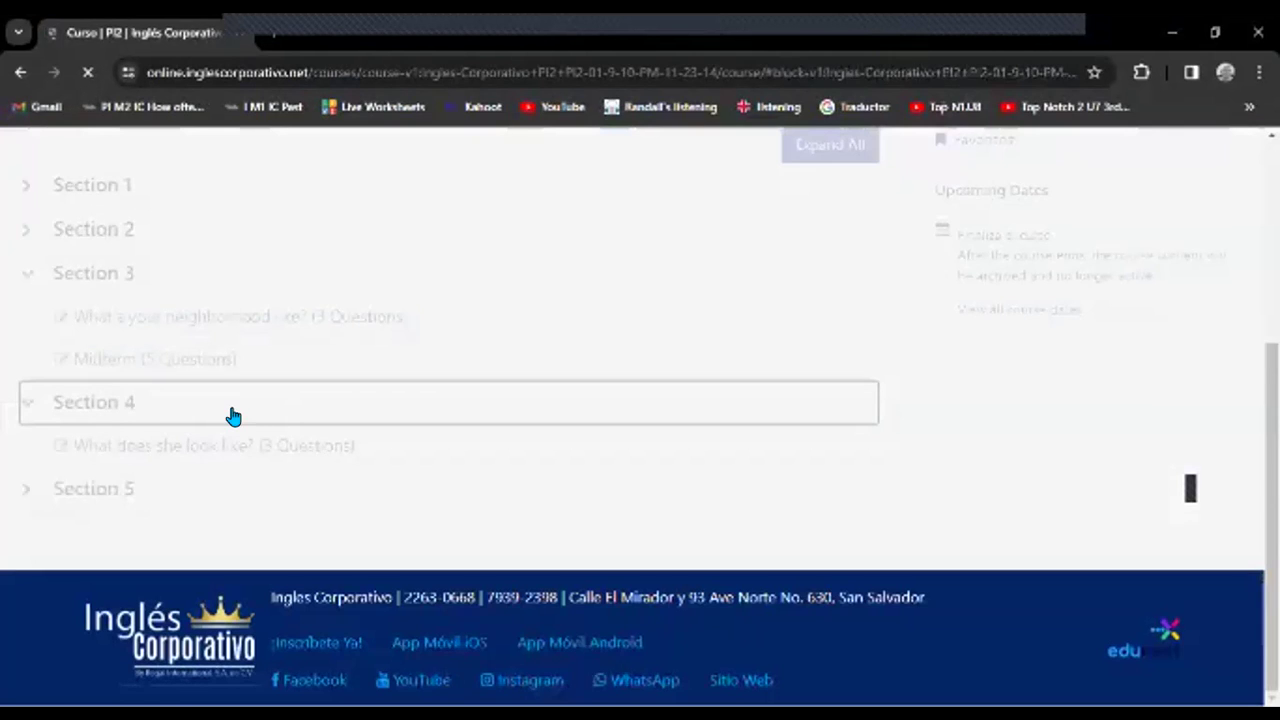
left_click(163, 316)
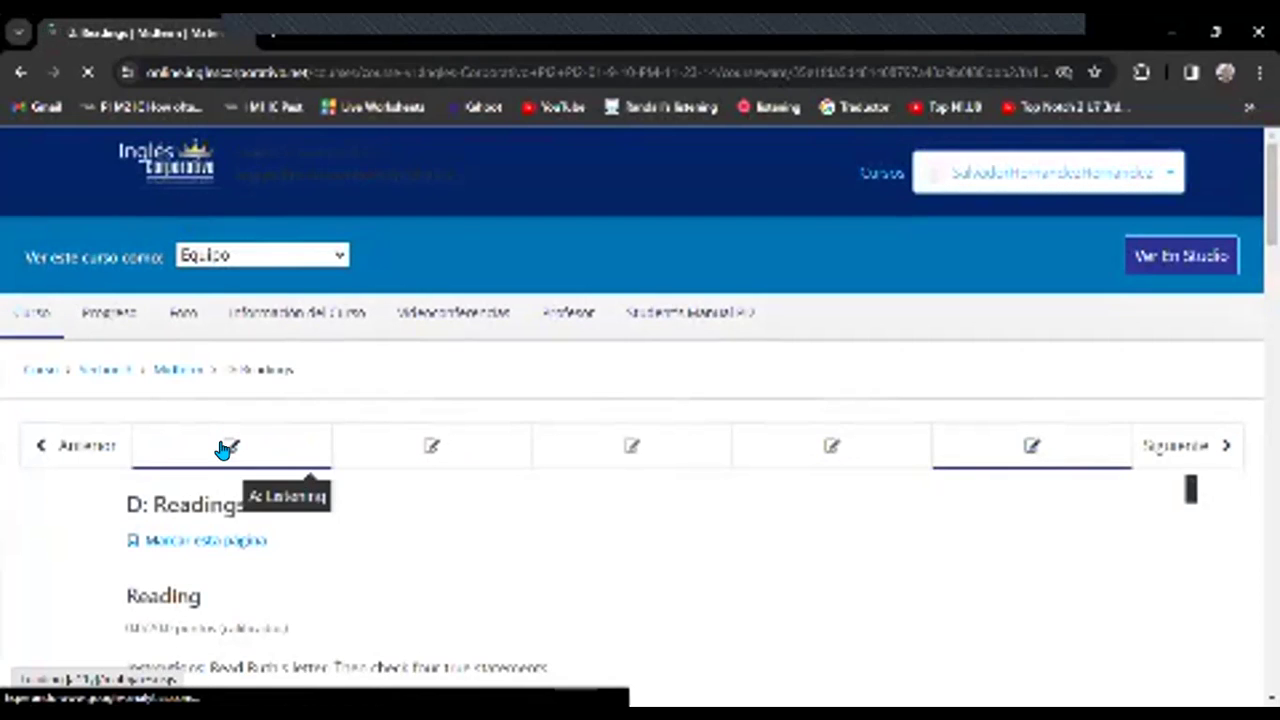
Step: Review the Midterm's "A: Listening" part and the exercise on completing the conversations
left_click(226, 449)
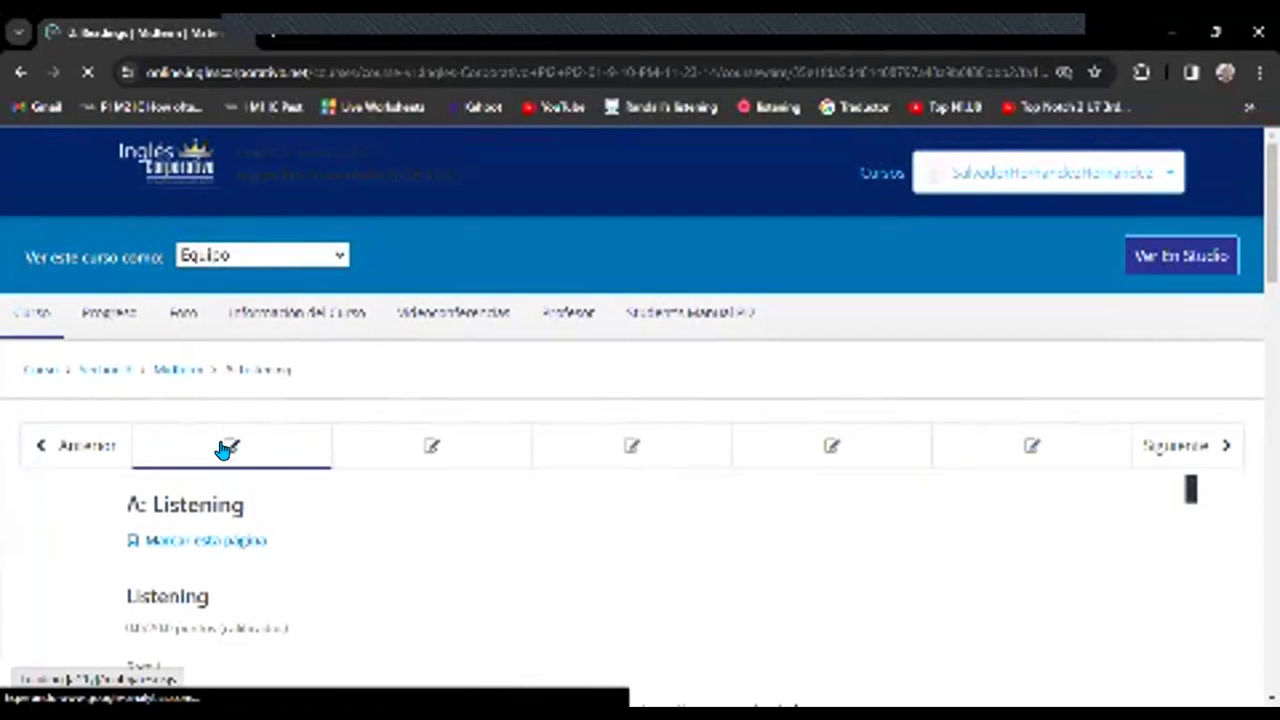
left_click(433, 446)
scroll(466, 510, "down", 5)
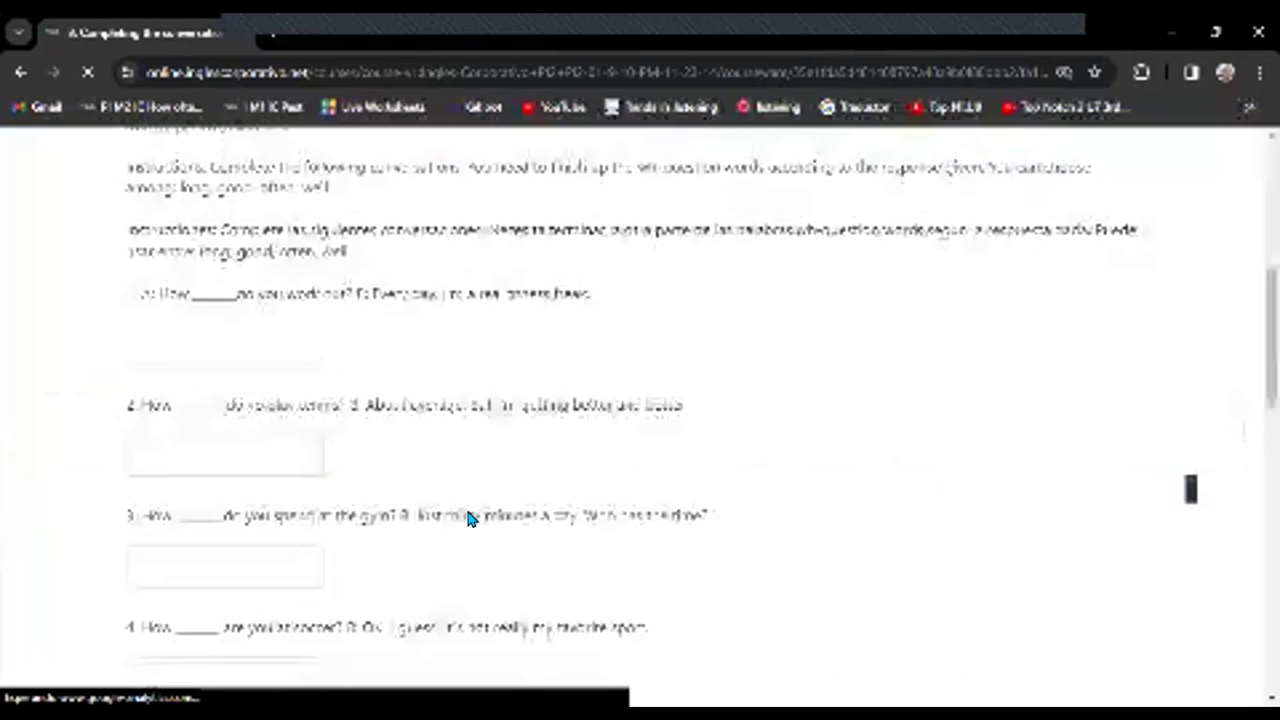
scroll(470, 517, "up", 5)
Step: Review the questions in the Midterm's "C: Choose the correct answer" part
left_click(629, 355)
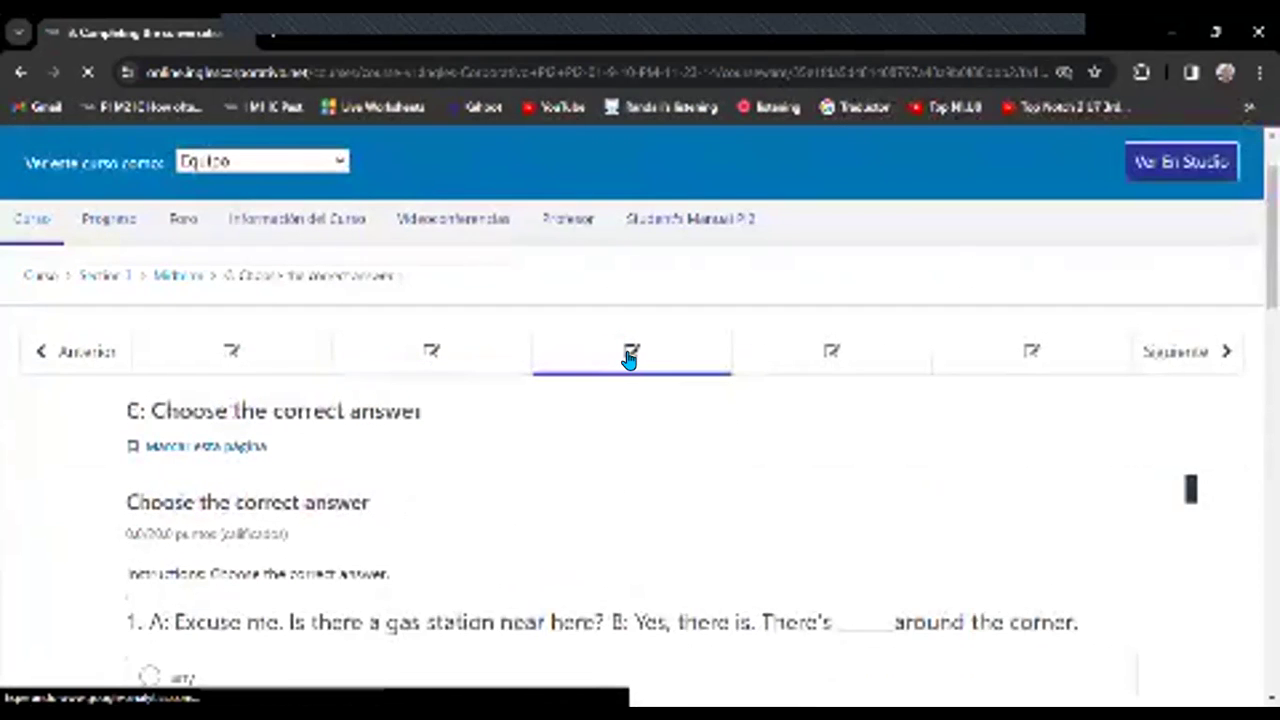
scroll(601, 433, "down", 4)
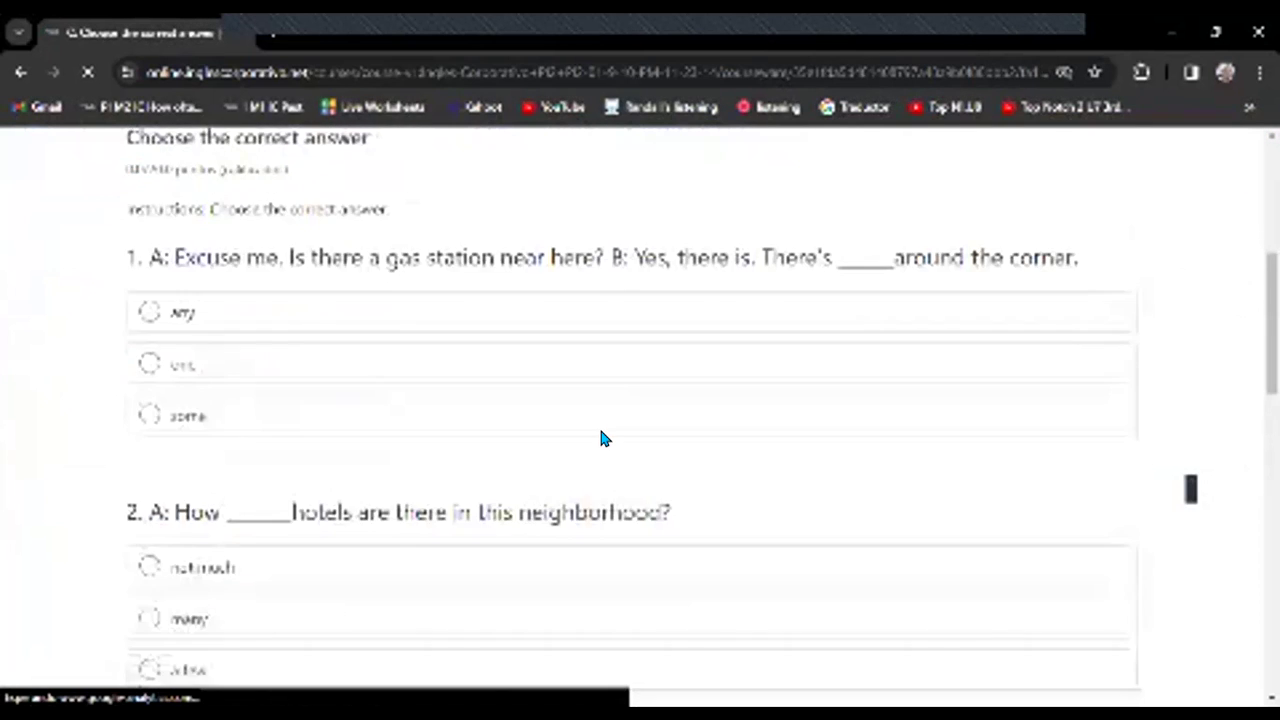
scroll(601, 431, "down", 12)
scroll(591, 435, "up", 6)
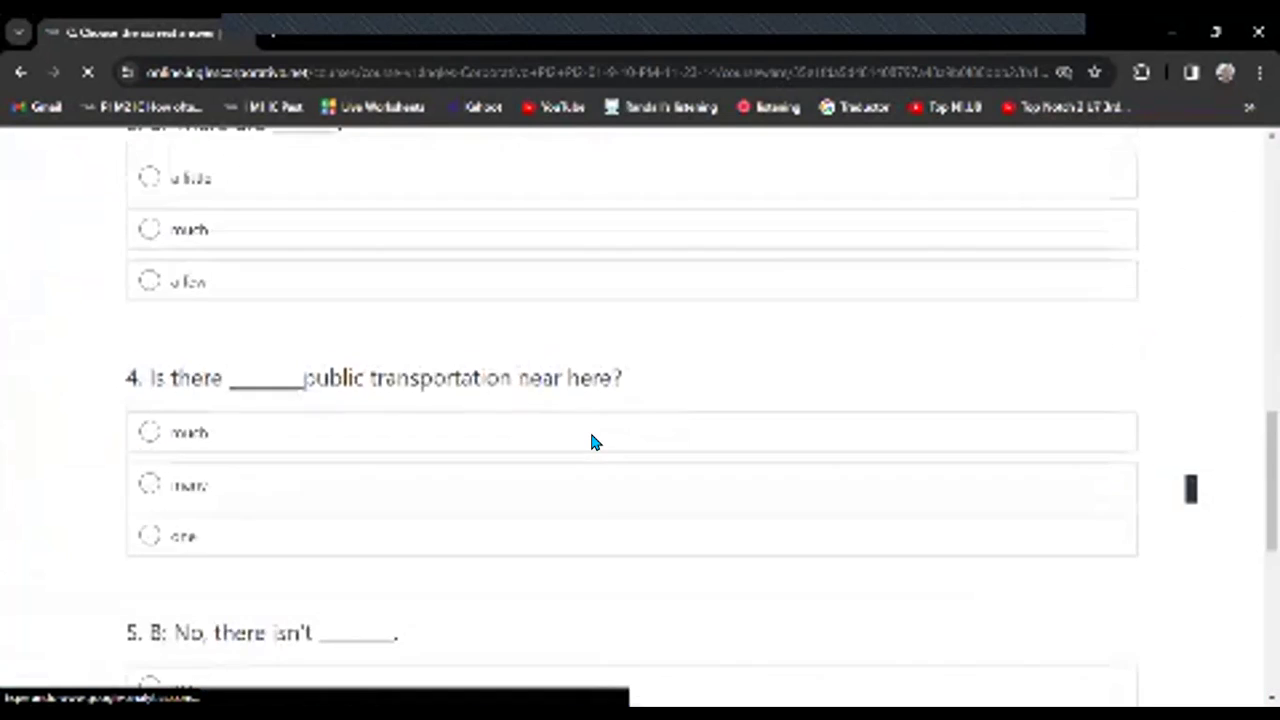
scroll(591, 441, "up", 8)
Step: Open the Midterm's "D: Re write the scrambled sentences" part and reveal its answers
left_click(825, 449)
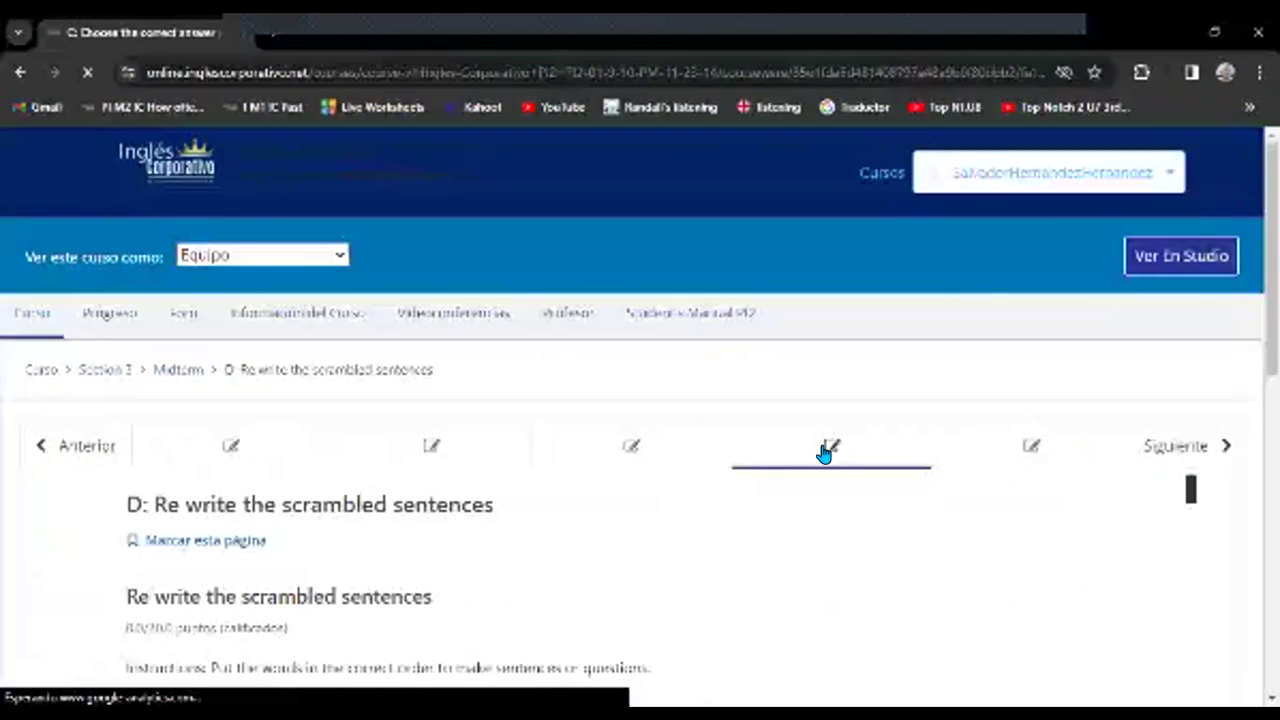
scroll(822, 452, "down", 5)
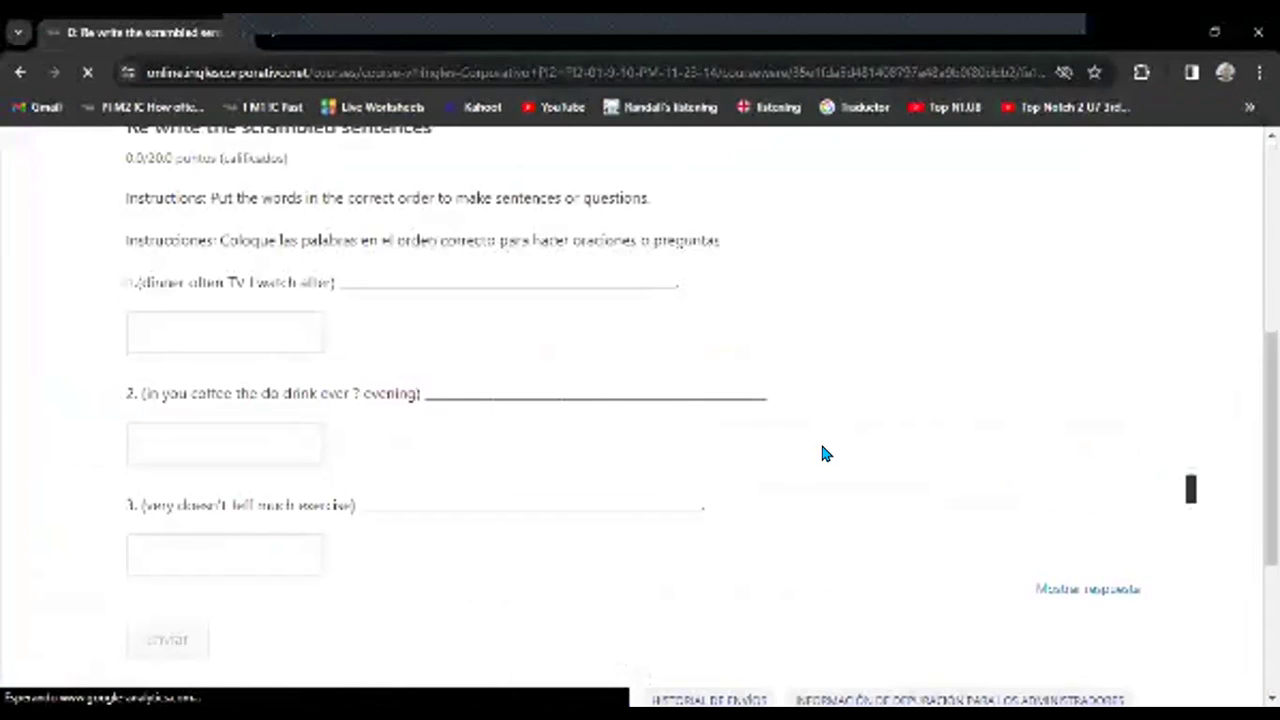
scroll(822, 453, "up", 2)
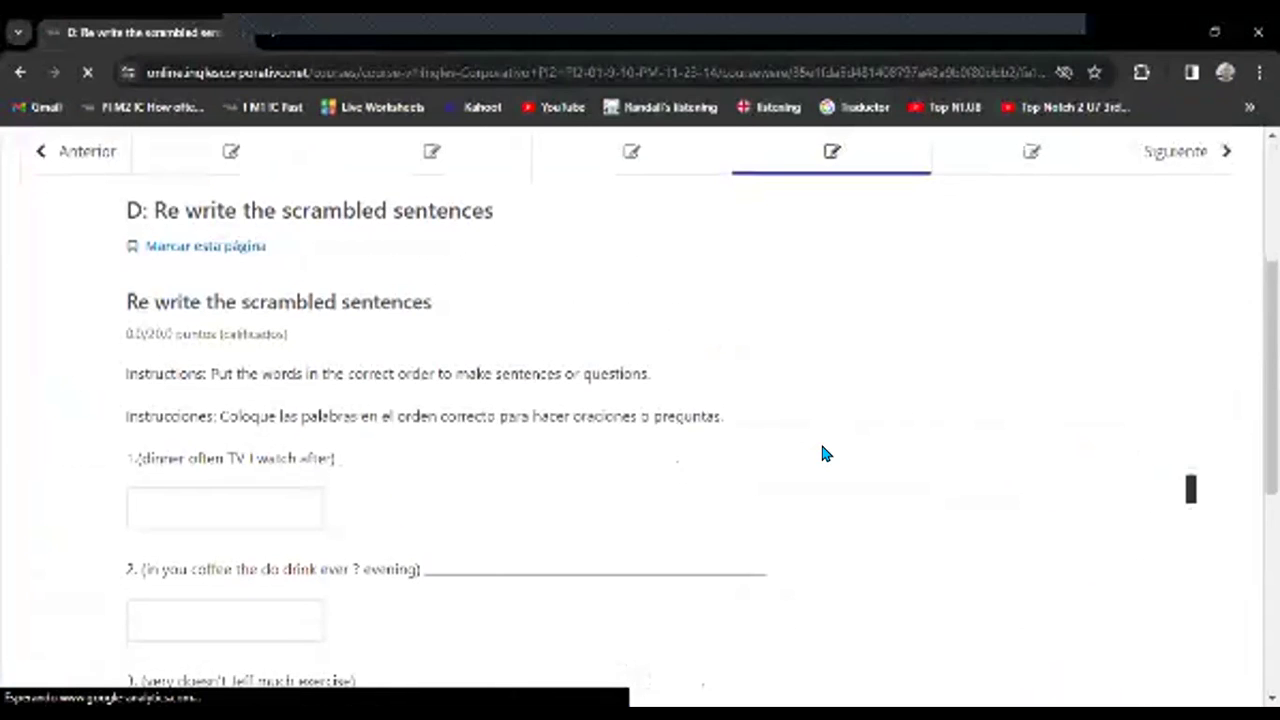
scroll(822, 453, "down", 2)
left_click(1085, 591)
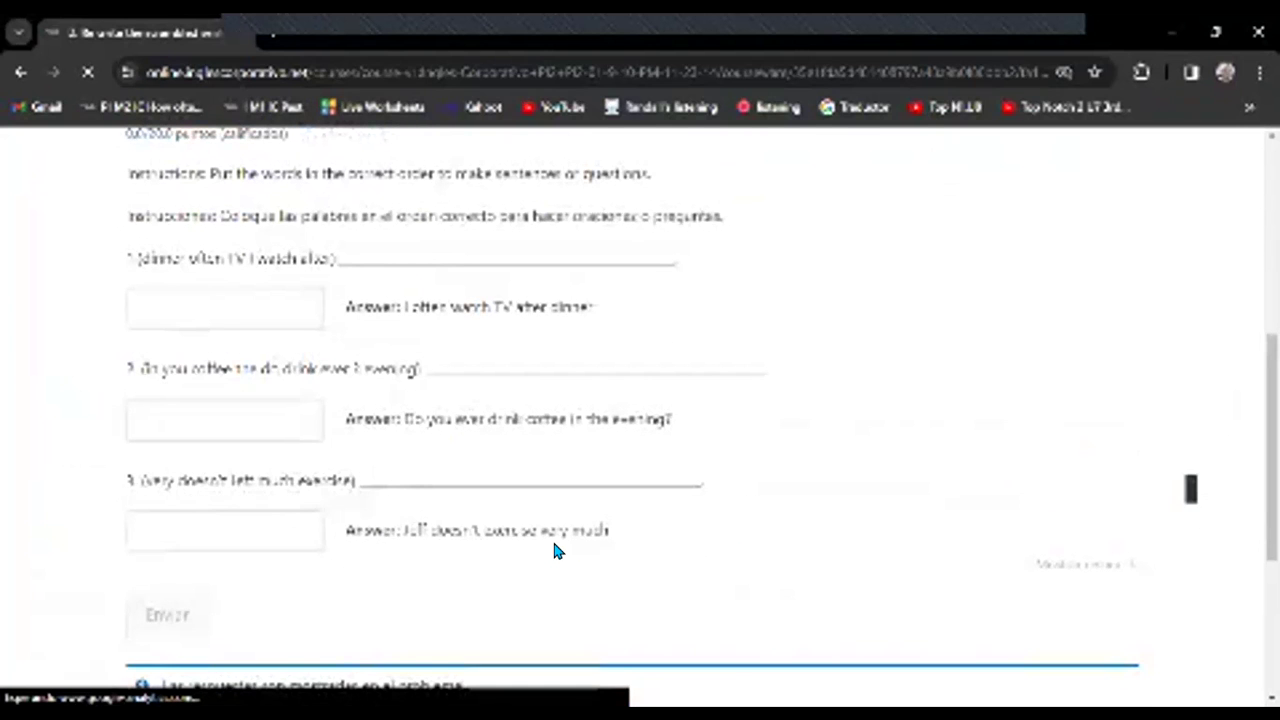
Step: Answer scrambled sentence 3 with the wording of its revealed solution, ending "doesn't exercise very much", and submit the exercise
left_click(180, 536)
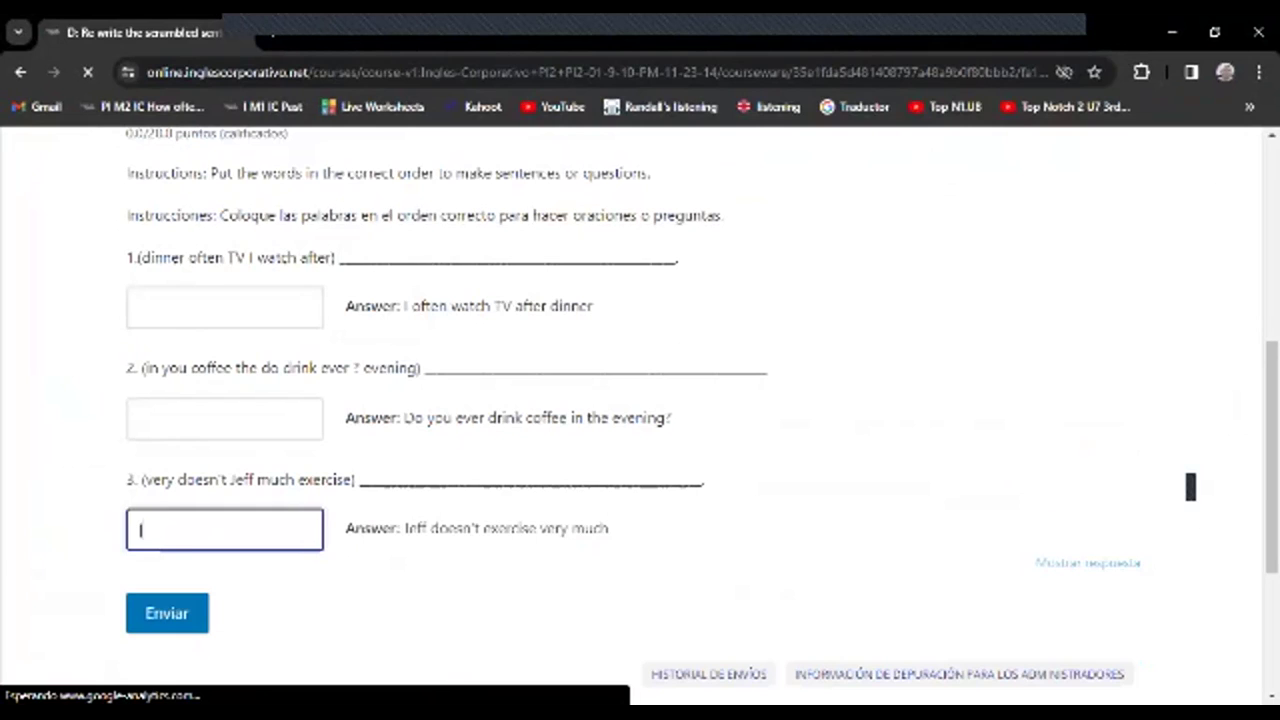
type("Jeff")
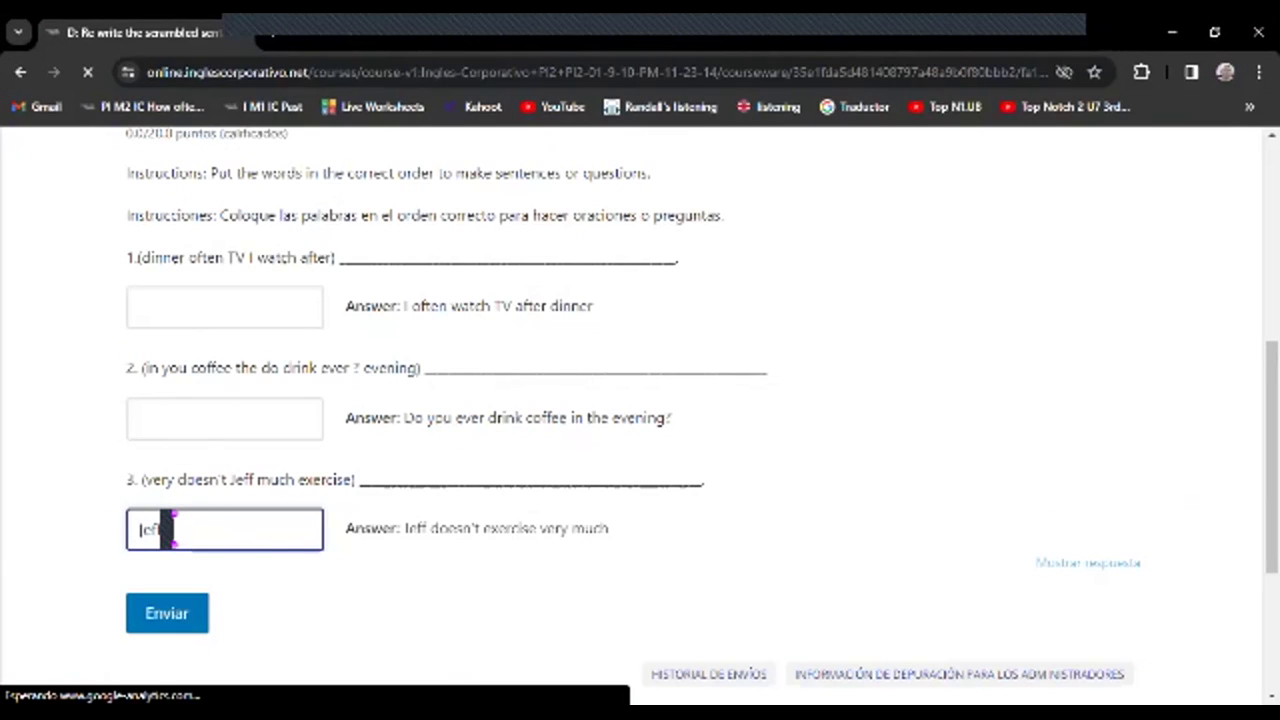
type(" doesn")
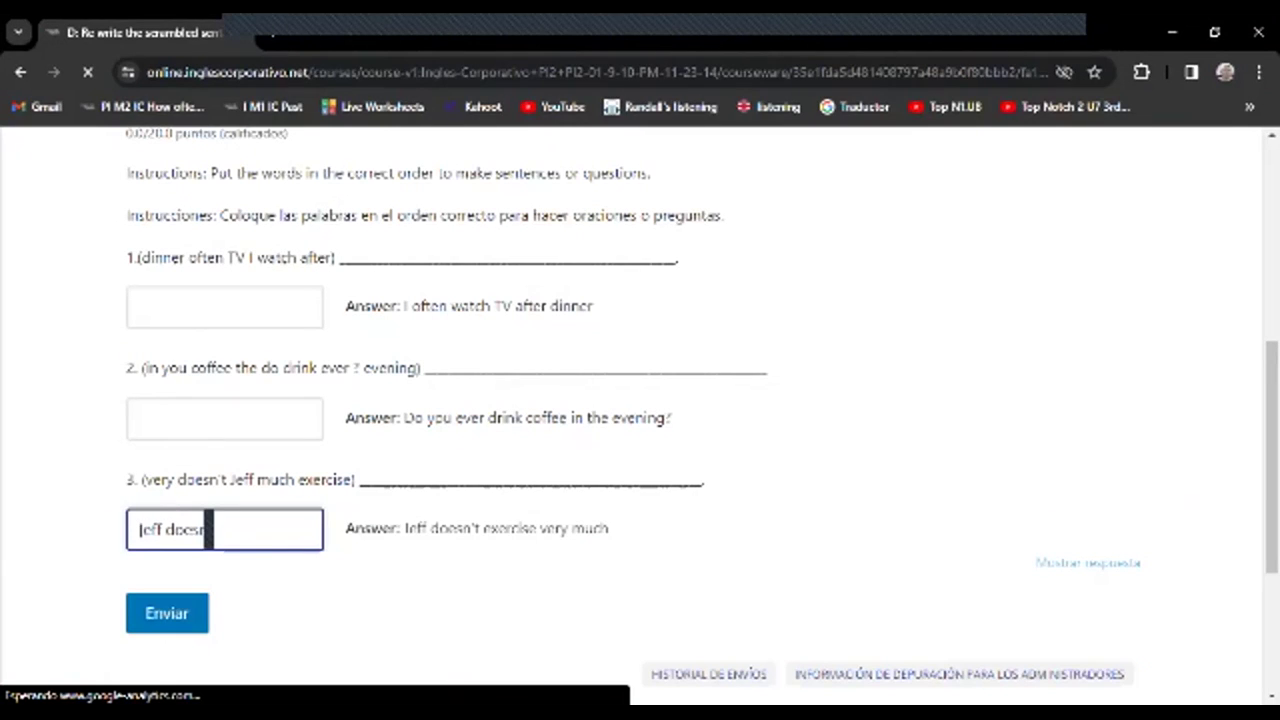
type("'")
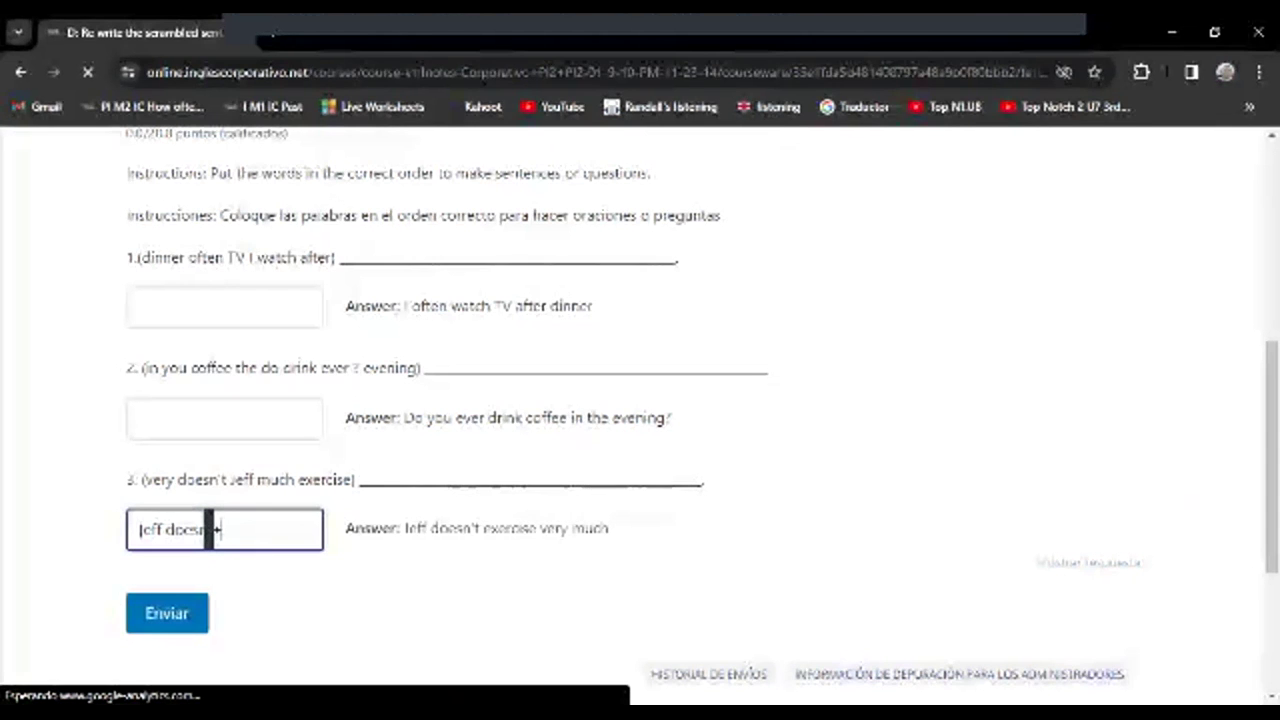
type("t")
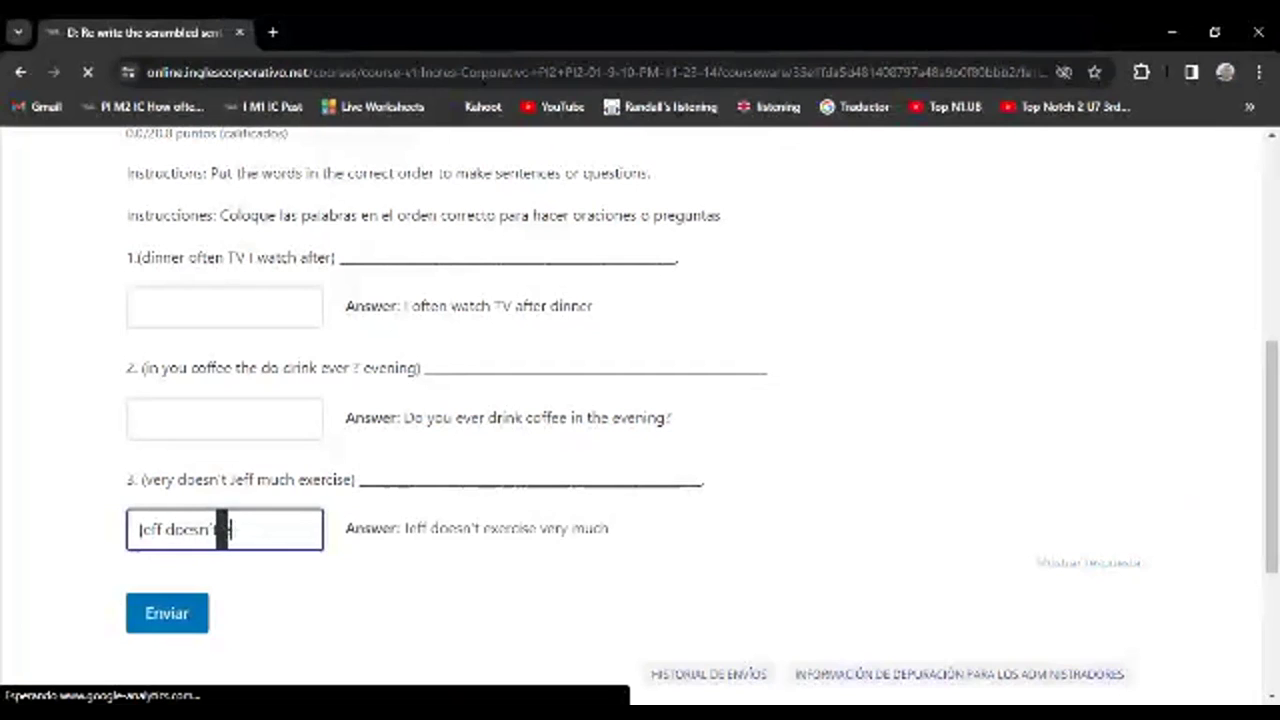
type(" exercise very much")
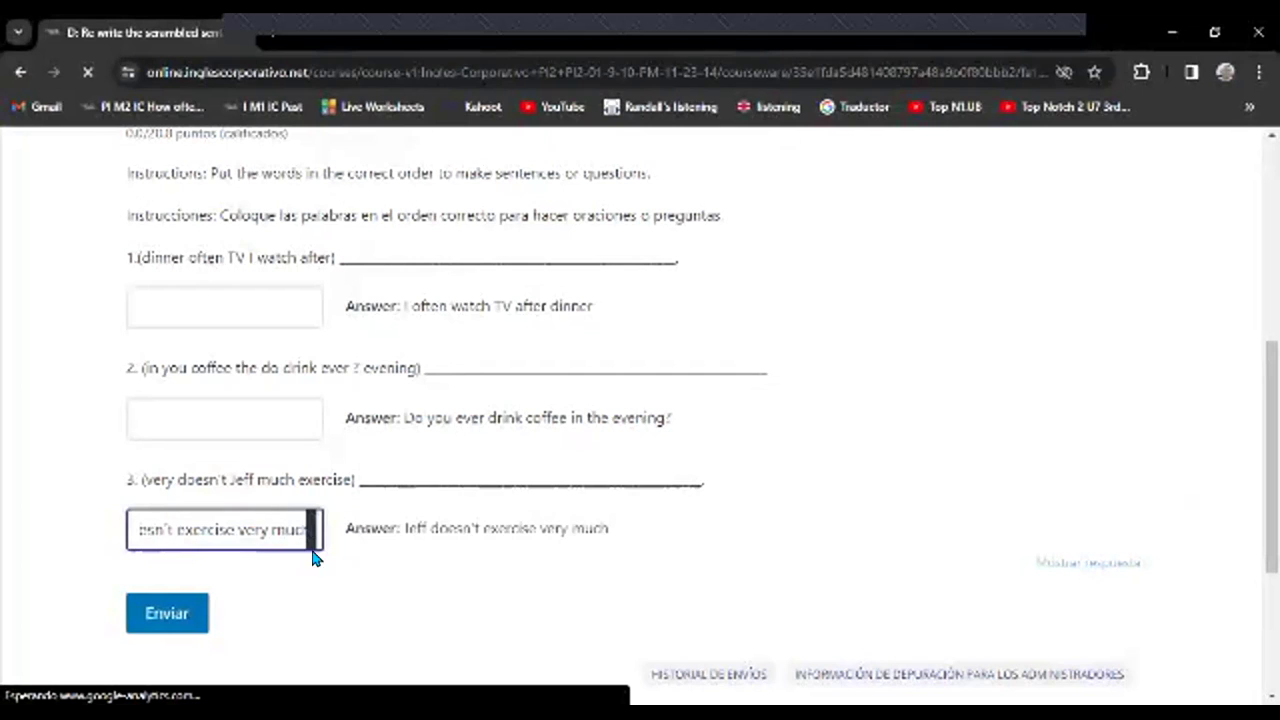
left_click(171, 630)
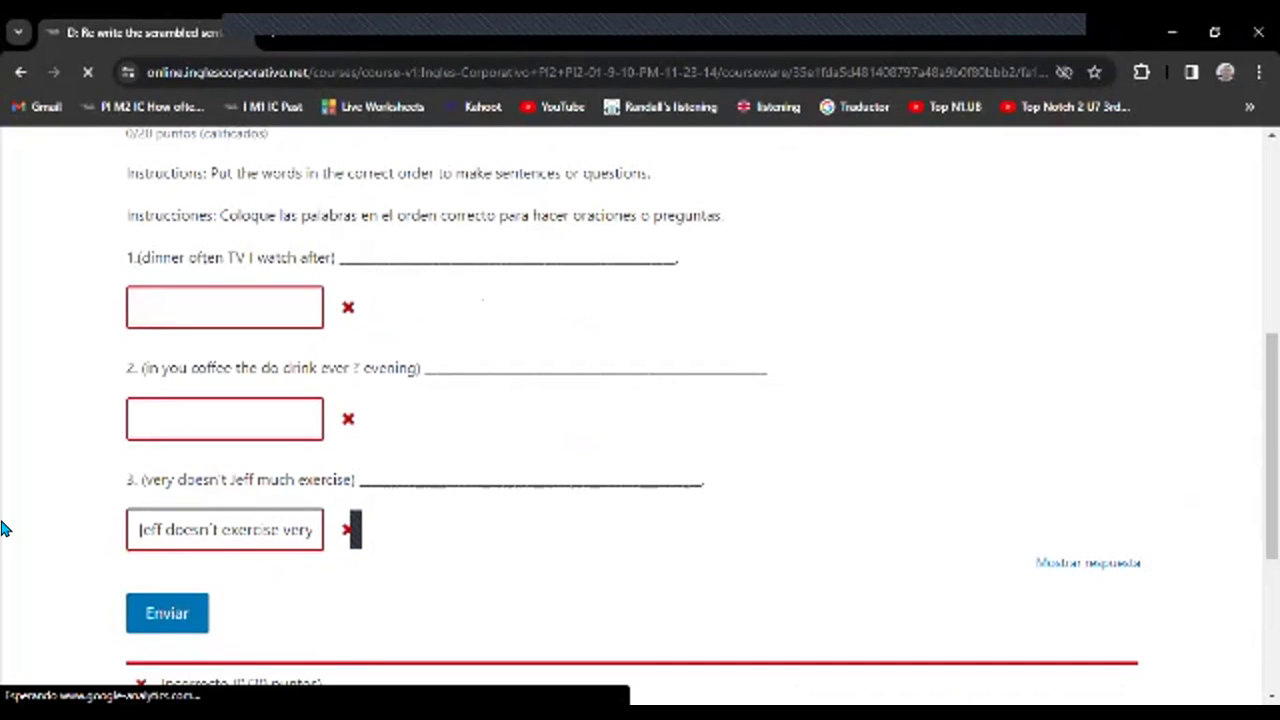
Step: Discard the entered answer to scrambled sentence 3, then reveal the solutions and copy "Jeff doesn't exercise very much"
key("shift+Tab")
type("much")
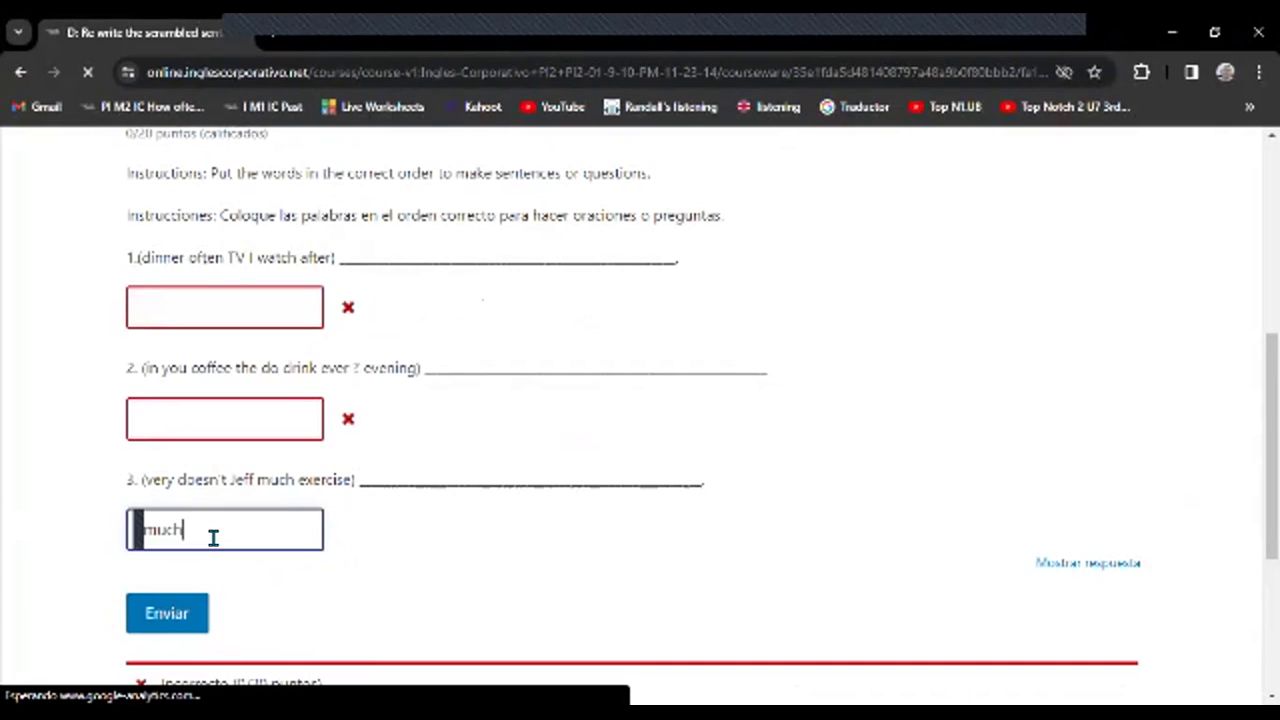
left_click(1090, 563)
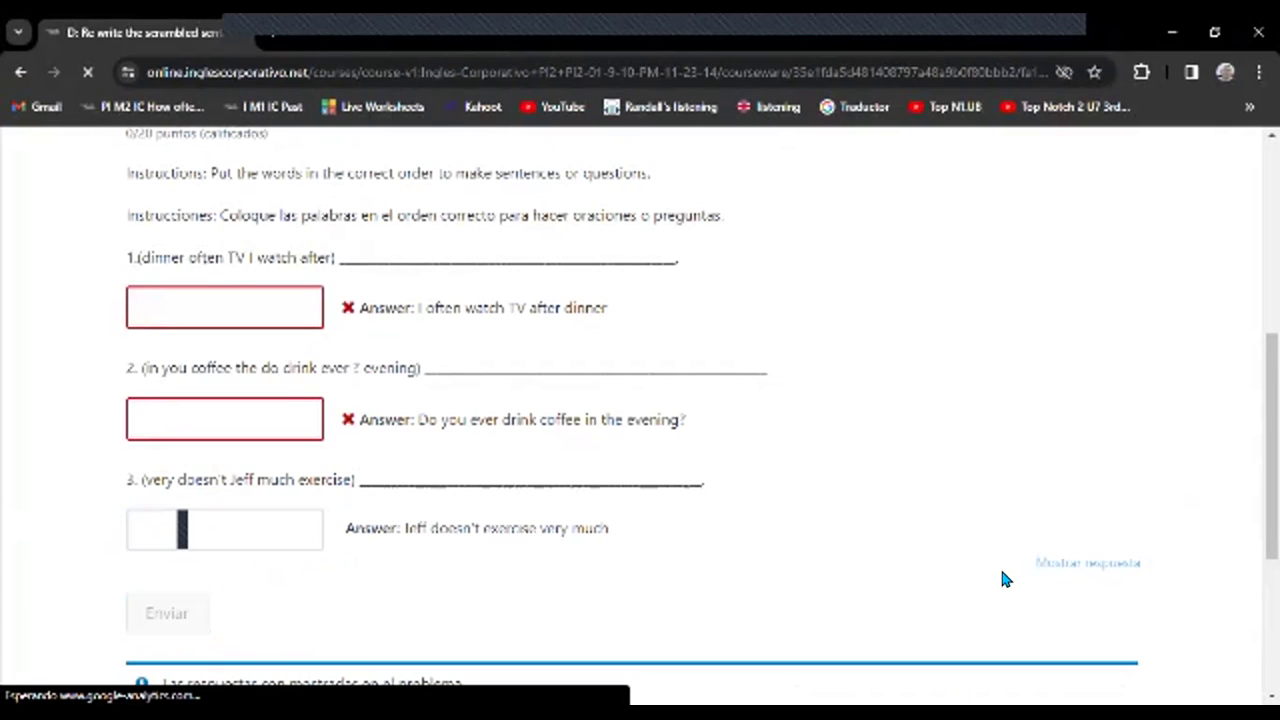
left_click_drag(630, 536, 397, 528)
key("ctrl+c")
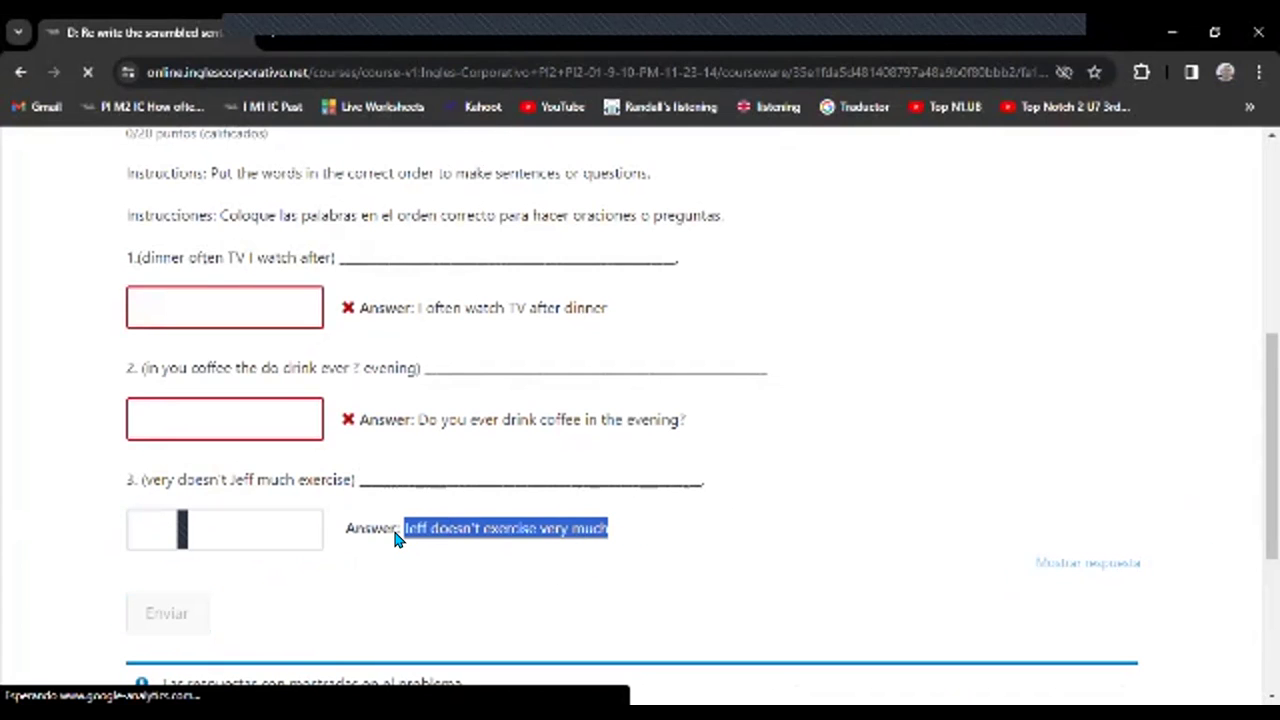
right_click(430, 527)
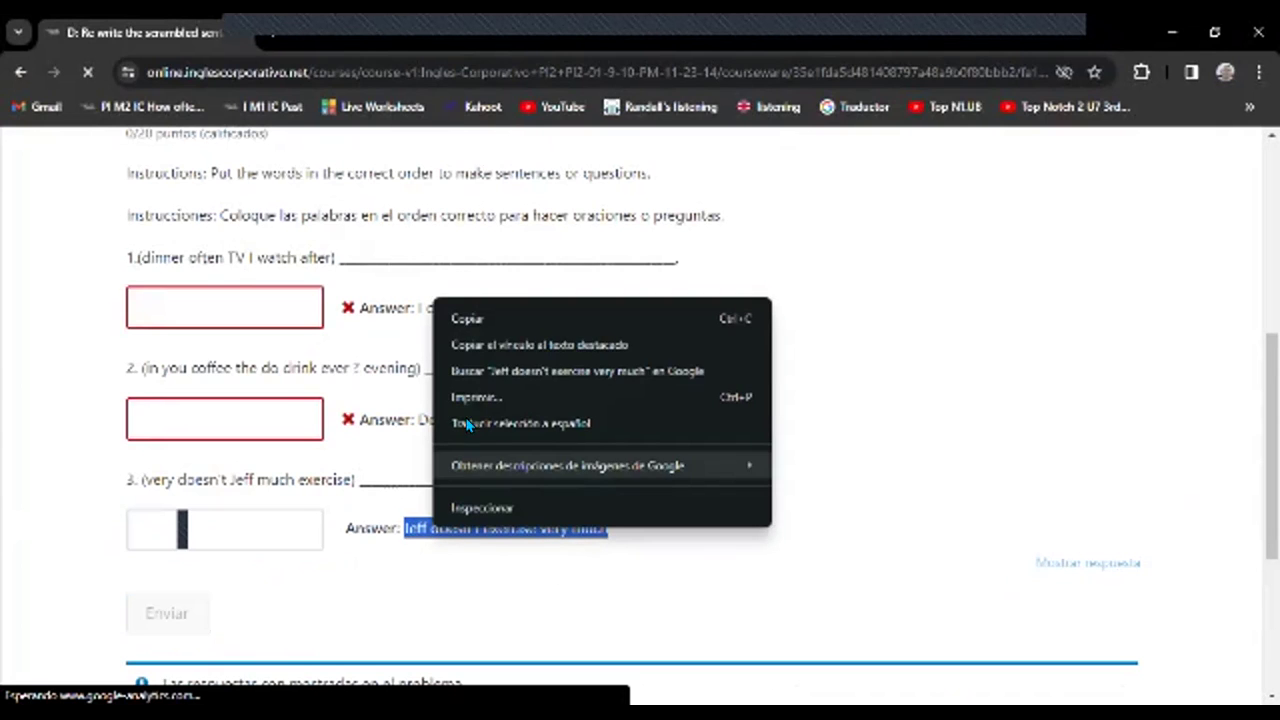
left_click(484, 317)
Step: Submit the exercise with the copied solution pasted as the answer to sentence 3, and reveal the answers to all three sentences
left_click(178, 522)
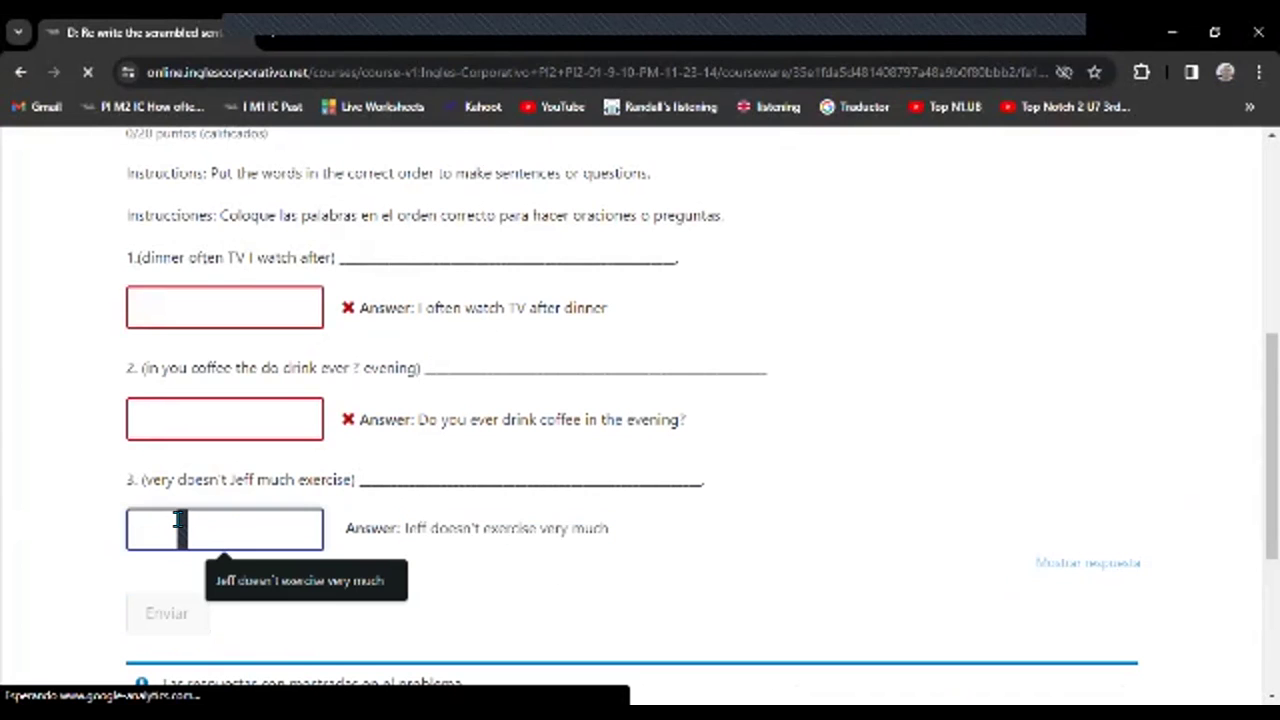
right_click(179, 524)
left_click(215, 297)
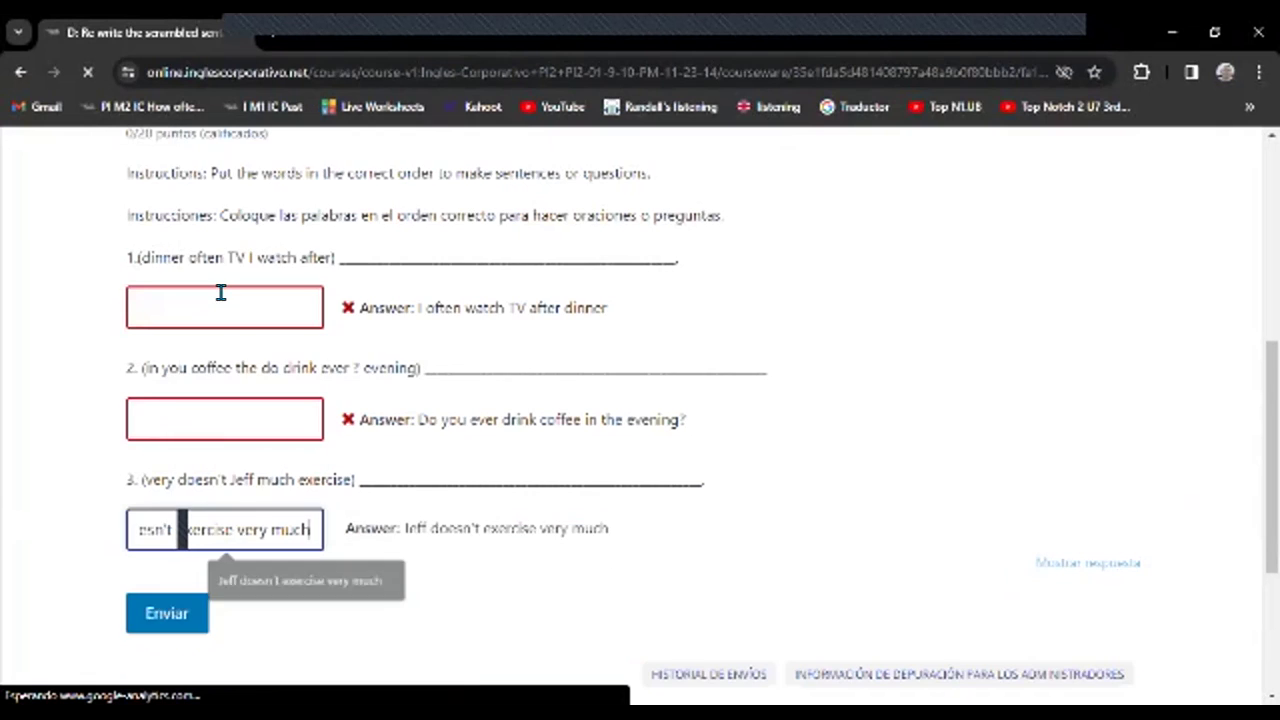
left_click(155, 615)
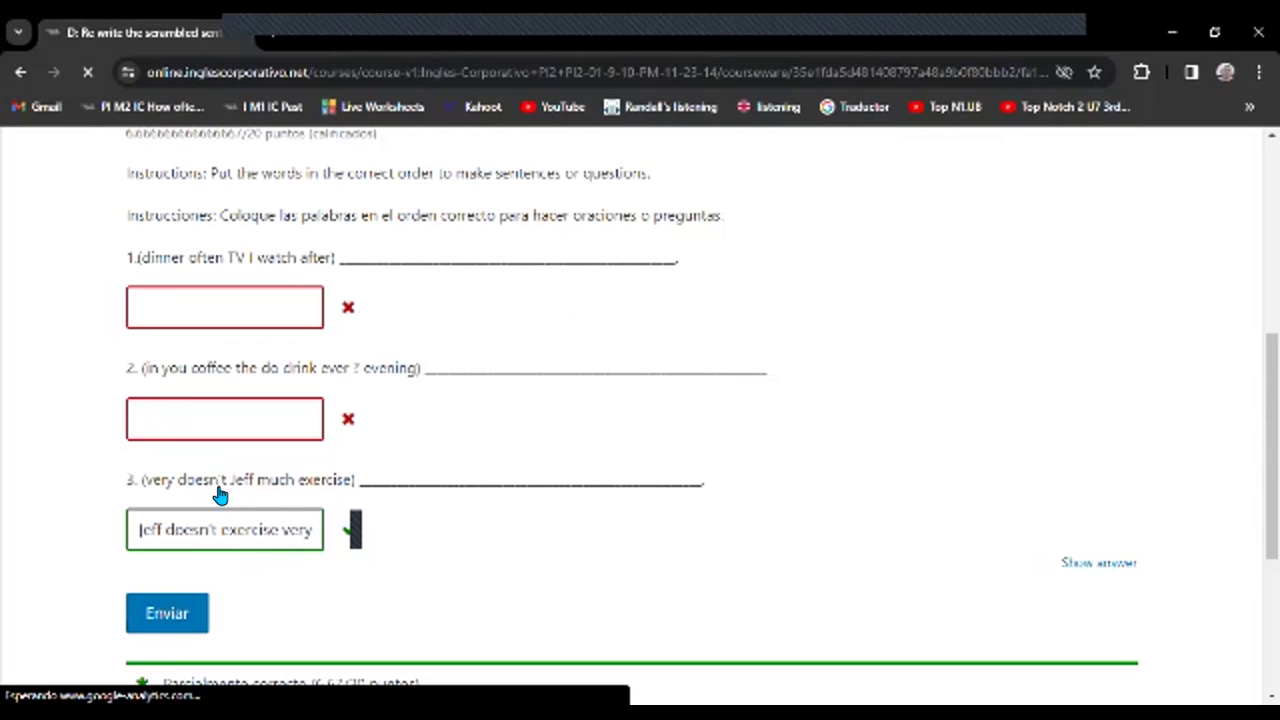
left_click(1092, 565)
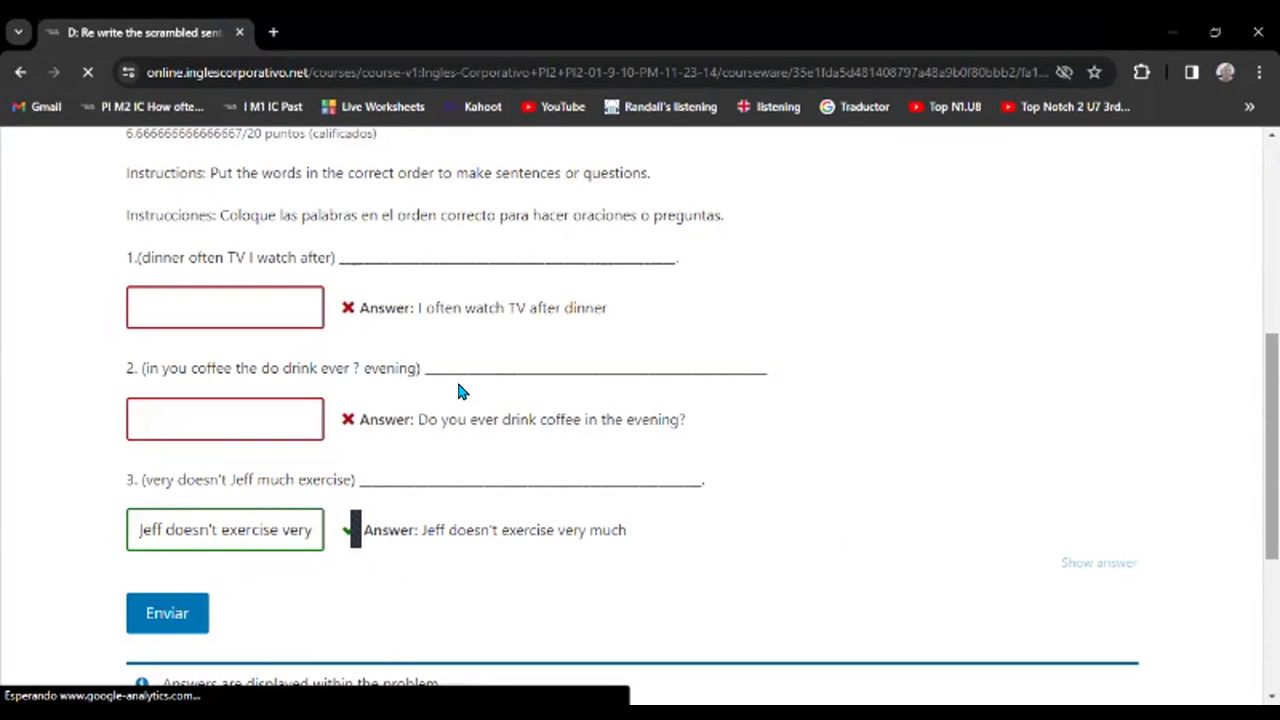
Step: Return to the Section 3 outline and open the "3.9 Knowledge check" in the "What's your neighborhood like?" homework
scroll(445, 444, "up", 3)
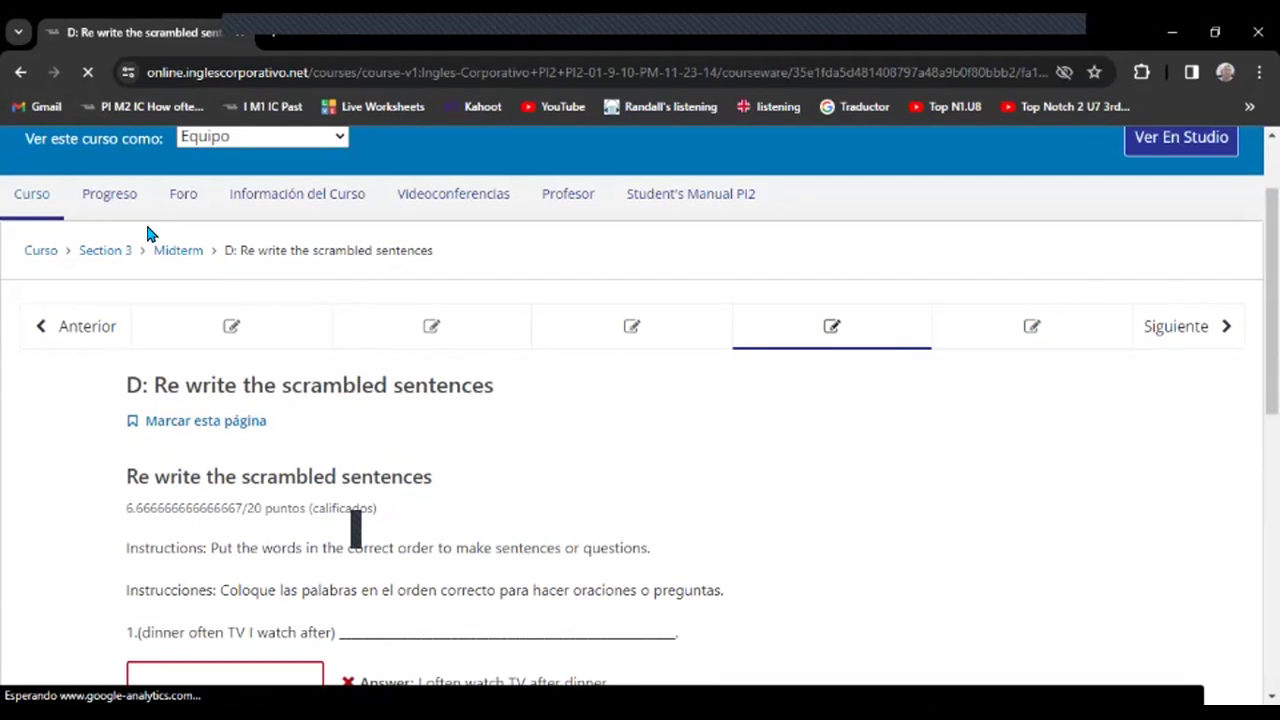
left_click(88, 258)
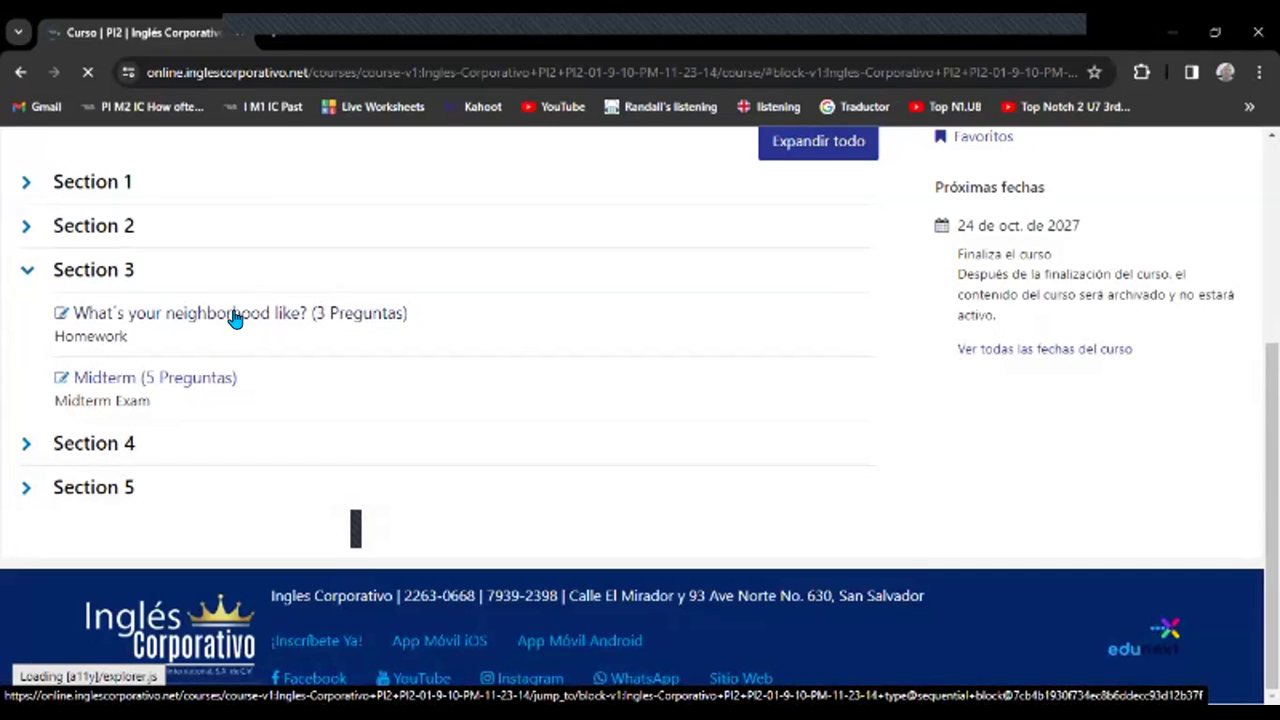
left_click(235, 318)
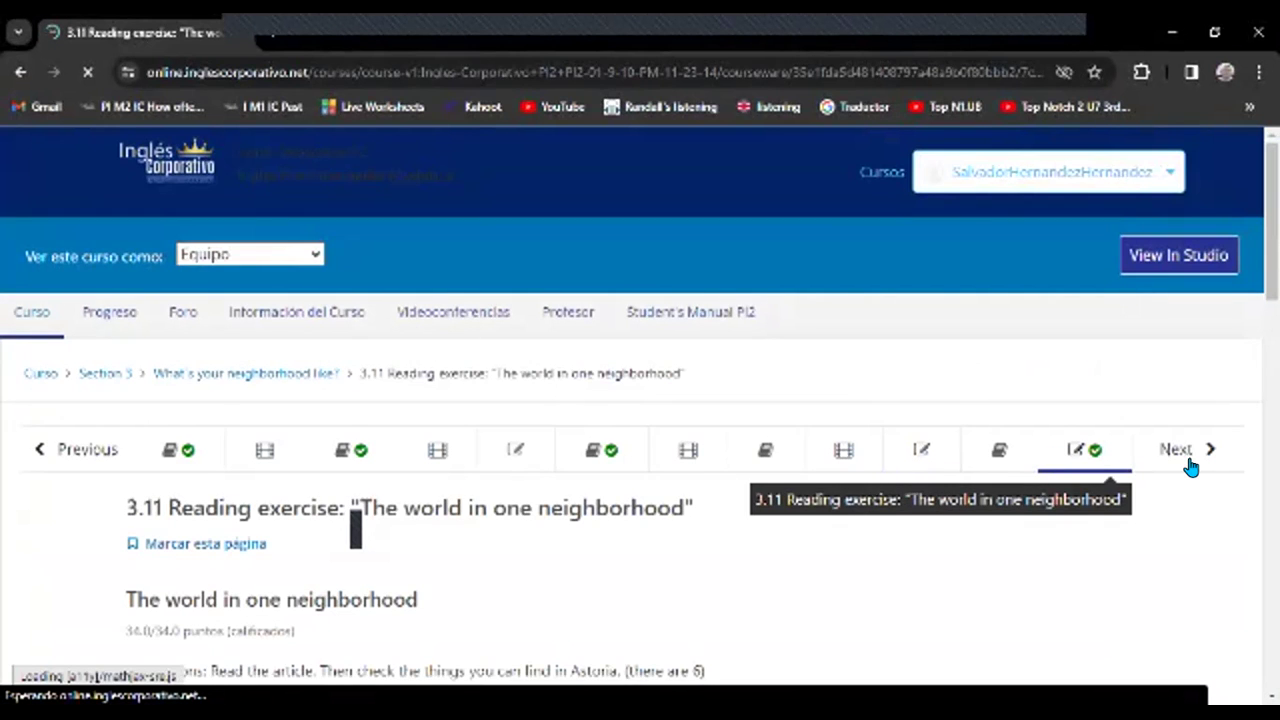
left_click(913, 460)
Step: Look through both quantifier parts of the 3.9 Knowledge check and request its answers
scroll(913, 460, "down", 12)
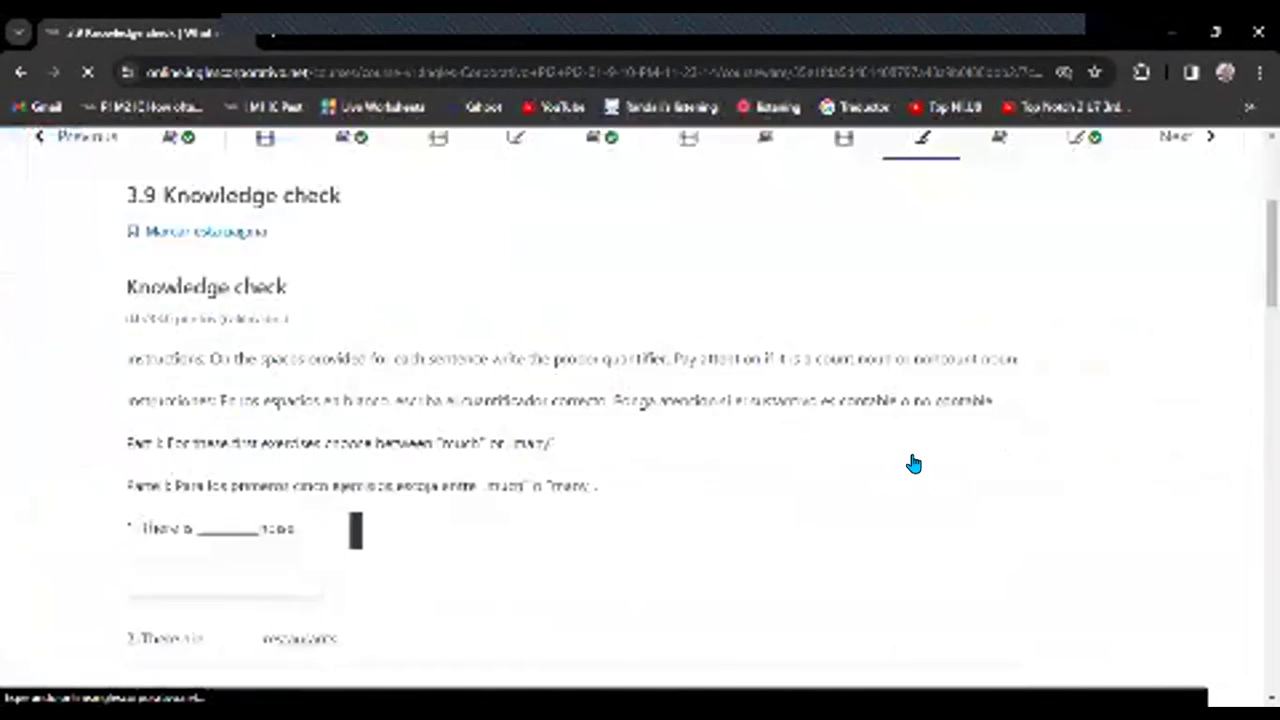
scroll(939, 515, "down", 7)
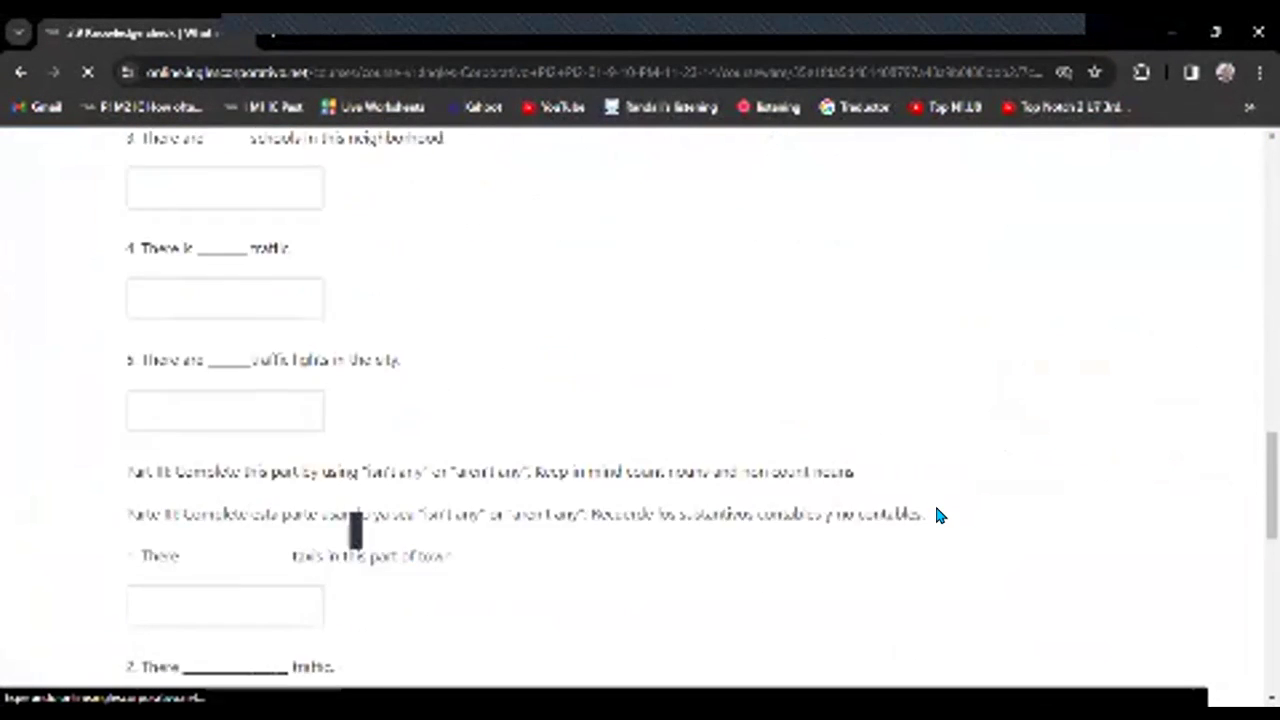
scroll(977, 514, "down", 1)
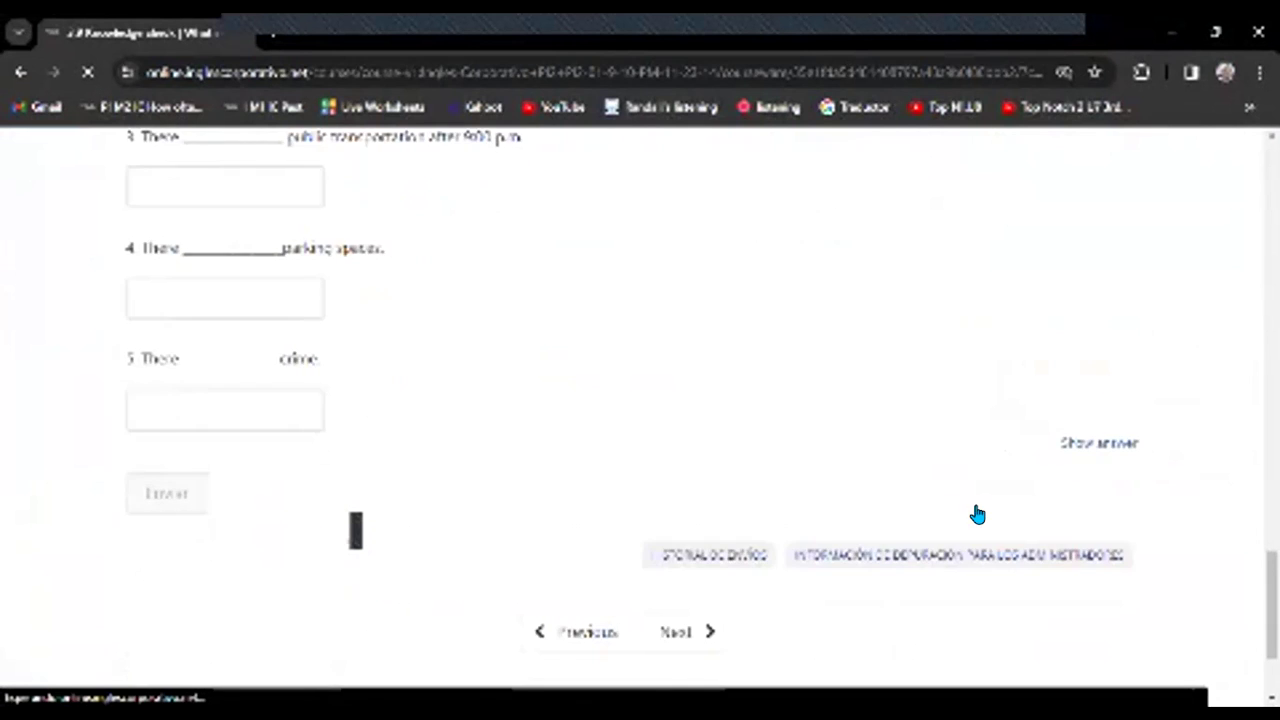
left_click(1100, 397)
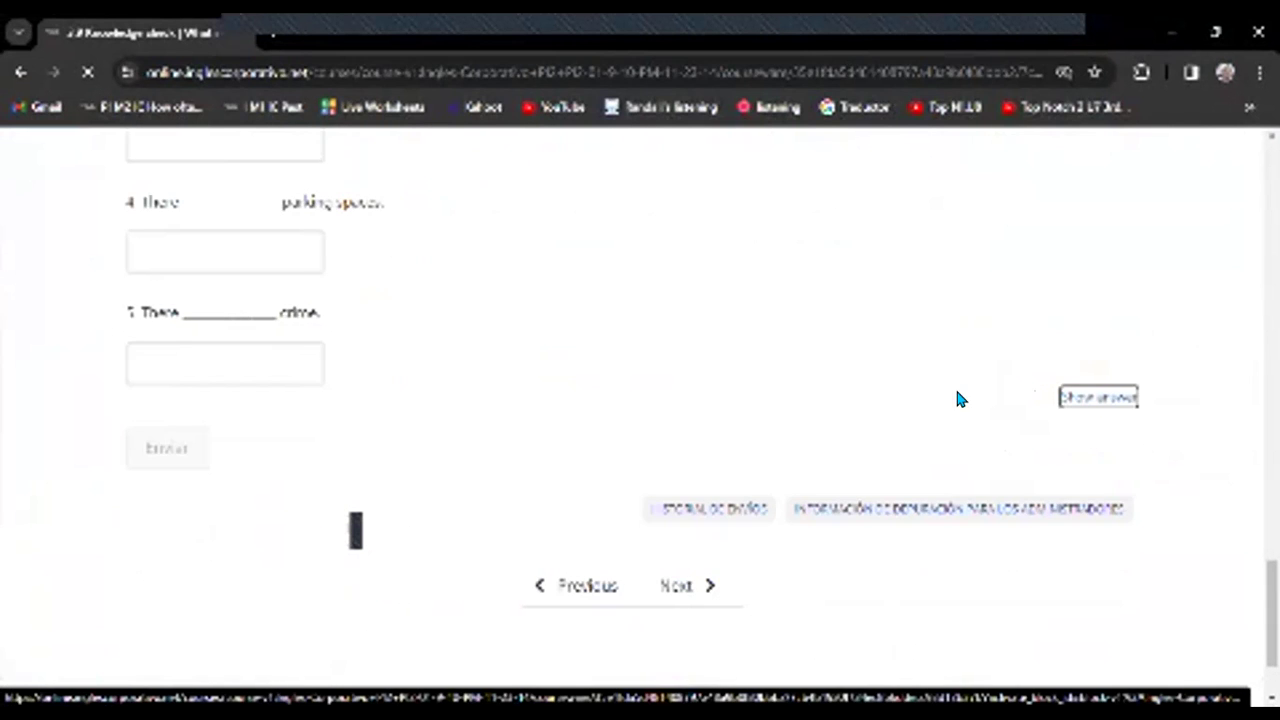